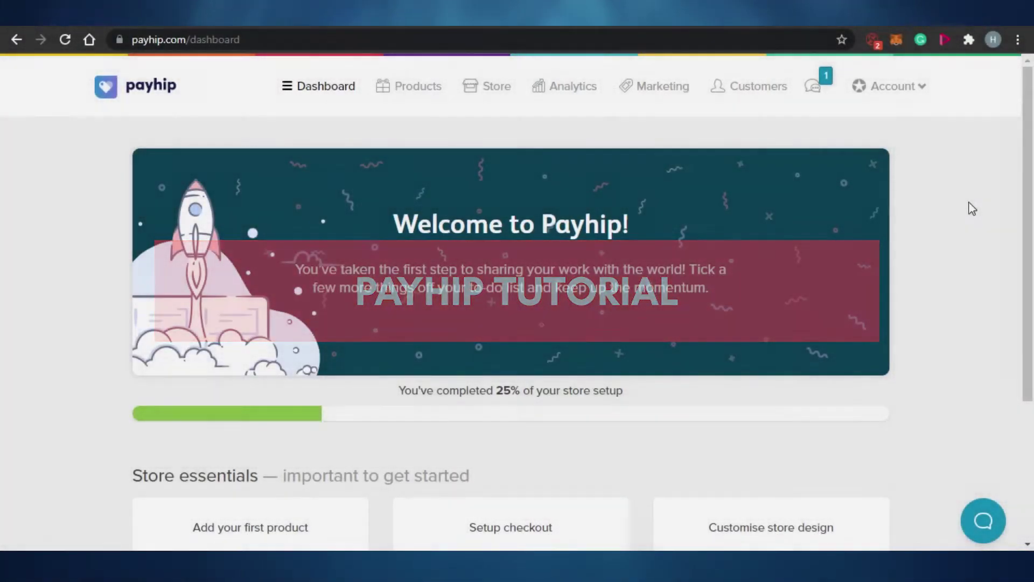
- Look over the dashboard's store setup progress and its store essentials tasks
scroll(1029, 199, "down", 4)
scroll(1029, 199, "up", 3)
scroll(1031, 194, "up", 1)
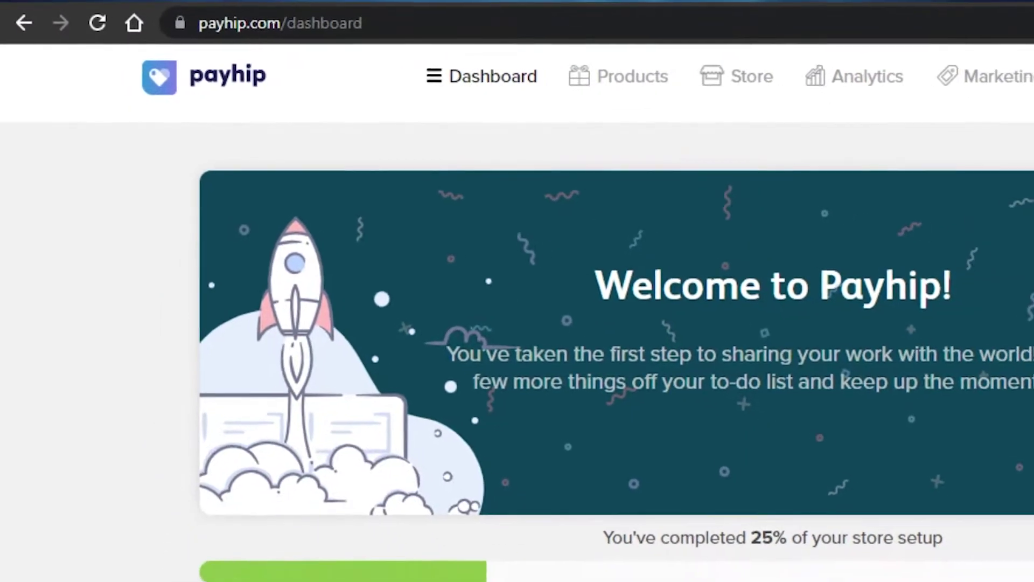
scroll(528, 176, "down", 2)
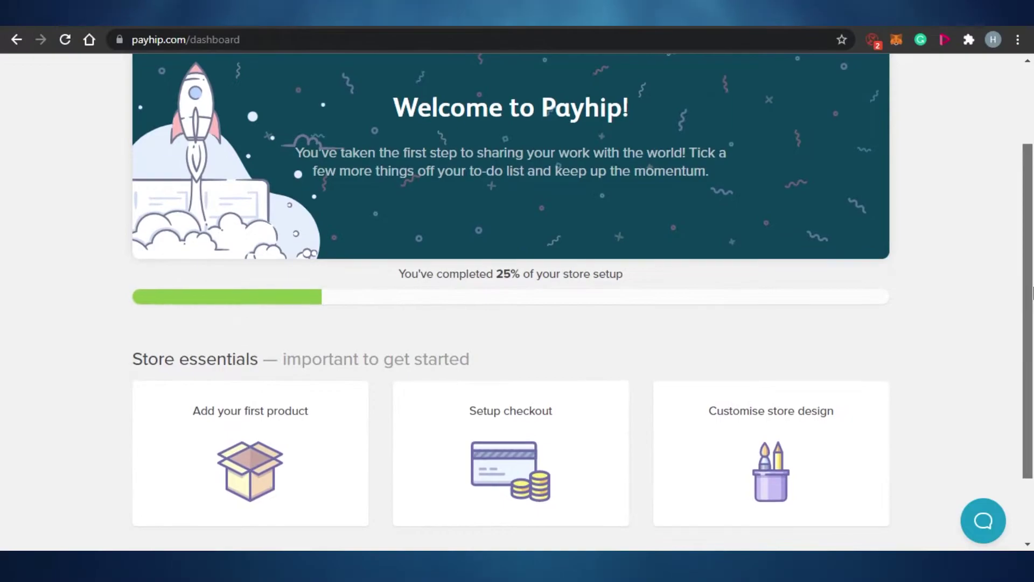
scroll(527, 176, "up", 2)
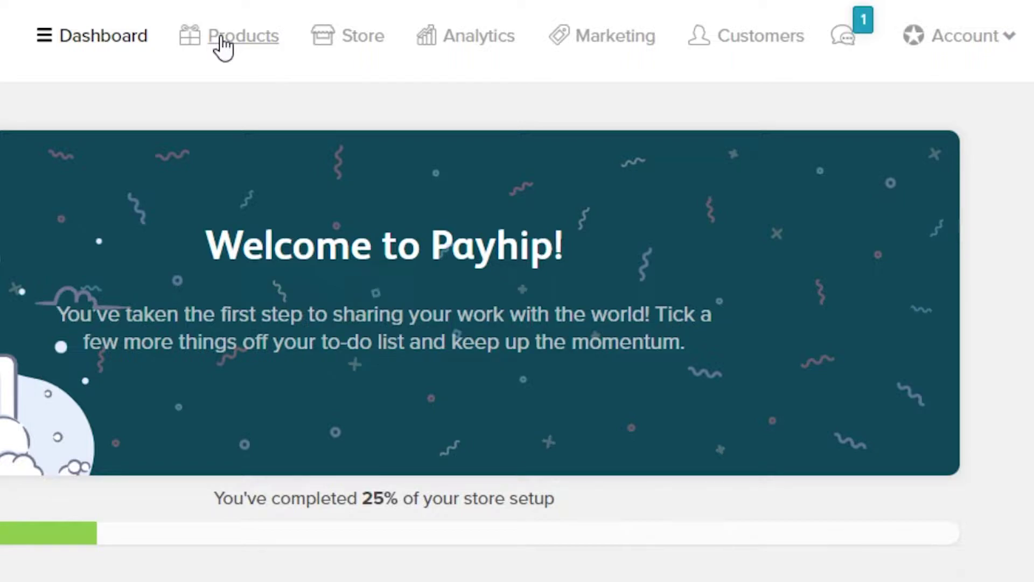
- Open the Store page and examine its store builder, blog posts and domains sections
left_click(349, 44)
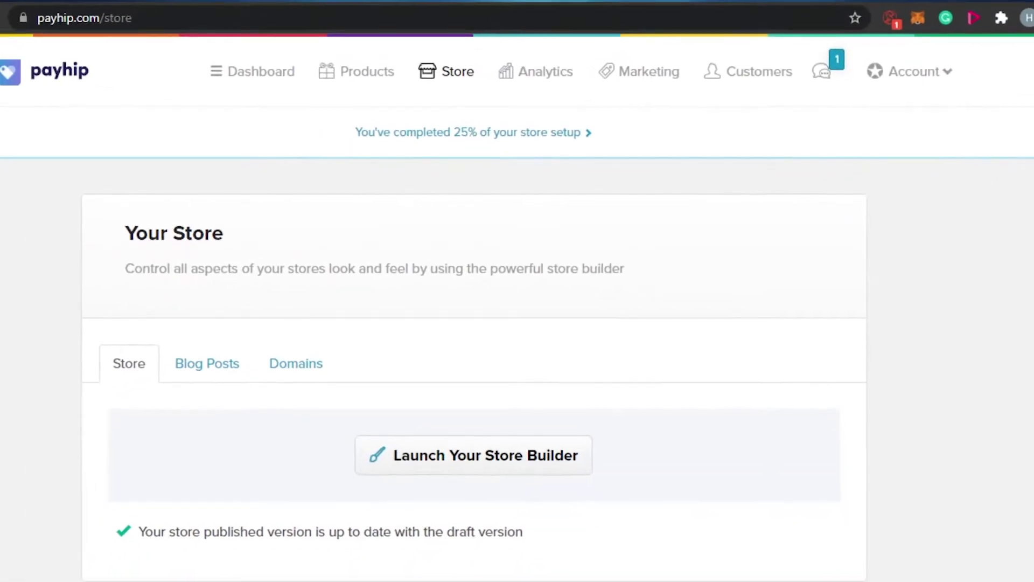
scroll(1032, 145, "down", 2)
scroll(1032, 144, "up", 2)
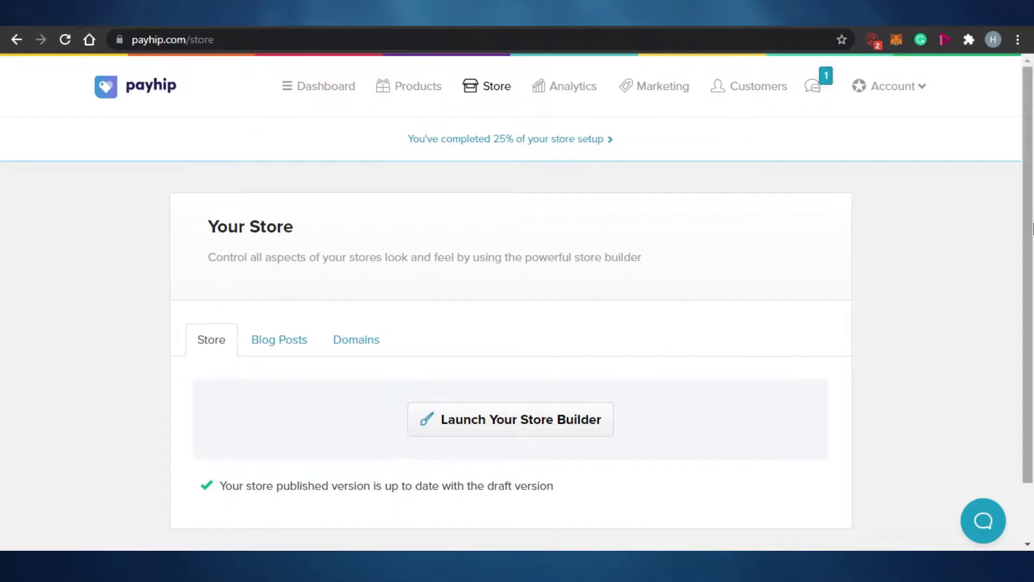
scroll(1032, 208, "down", 2)
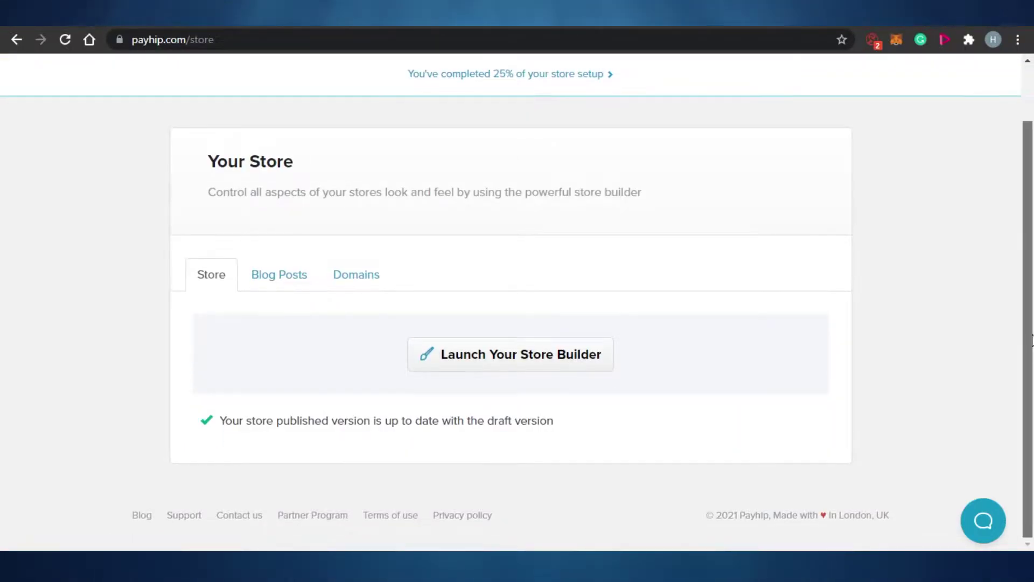
scroll(1032, 250, "up", 2)
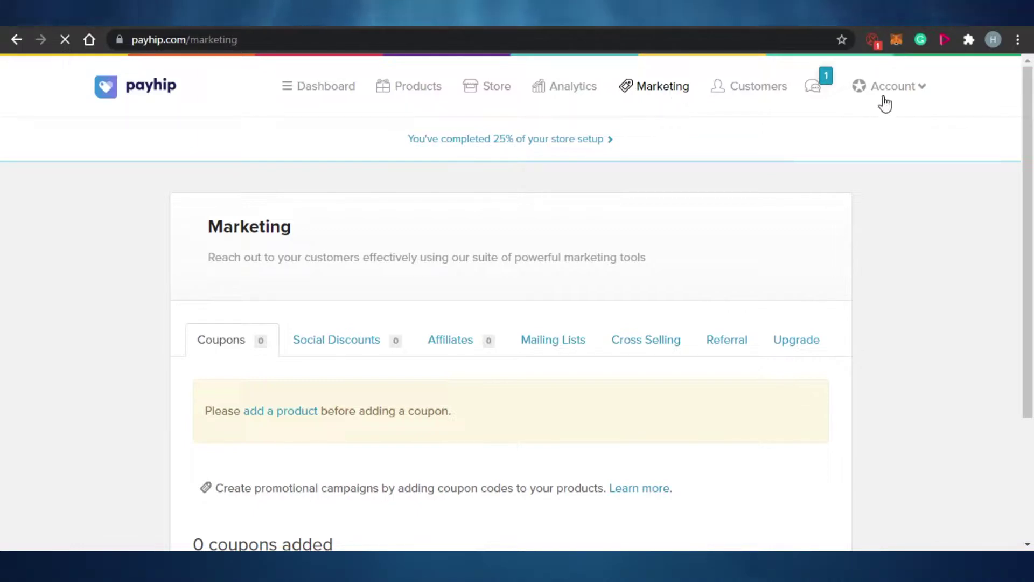
- Look through the Marketing page's coupon section and view the Analytics page for all products
scroll(1032, 153, "down", 3)
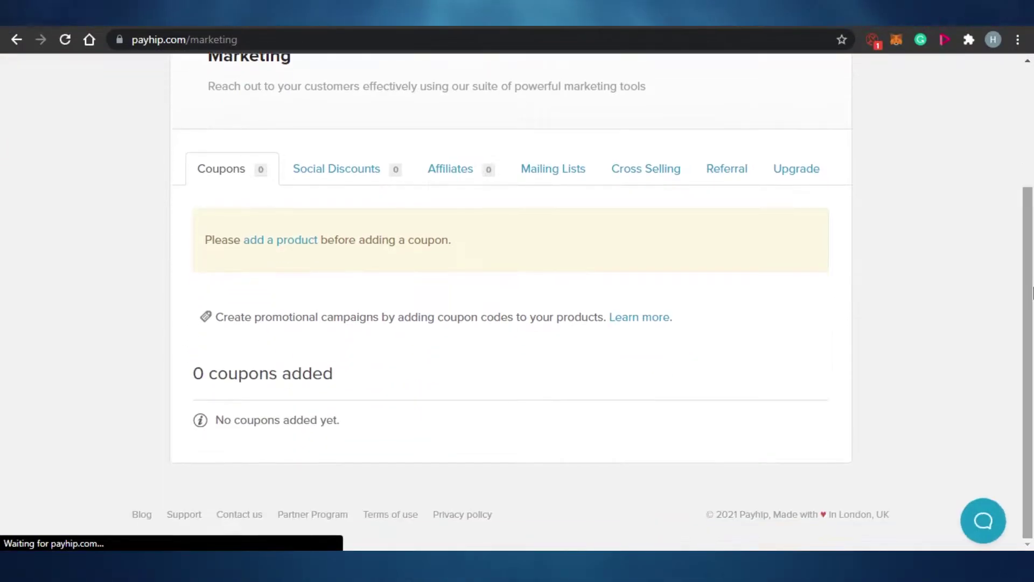
scroll(1032, 253, "up", 2)
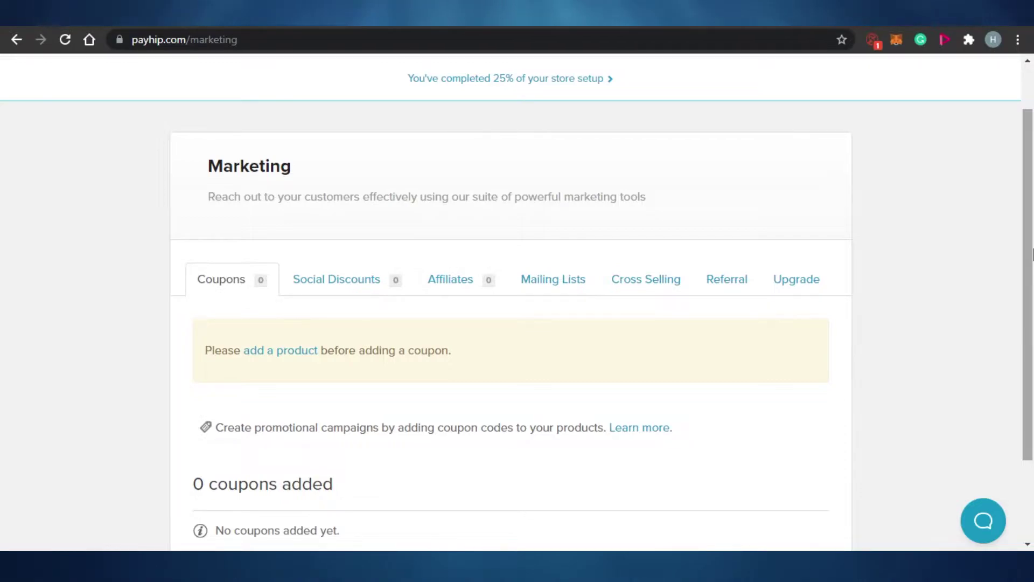
scroll(1031, 253, "up", 2)
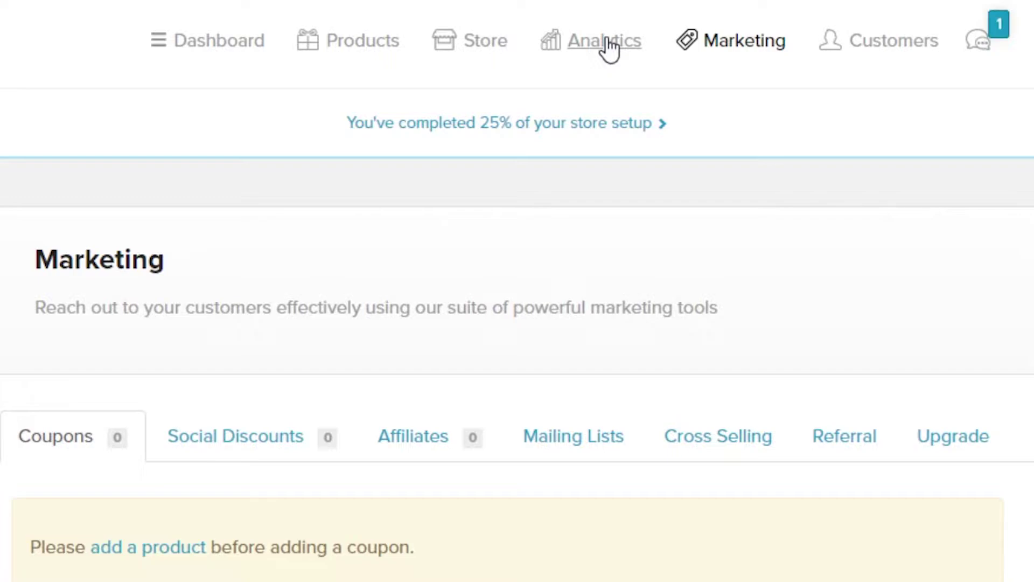
left_click(608, 41)
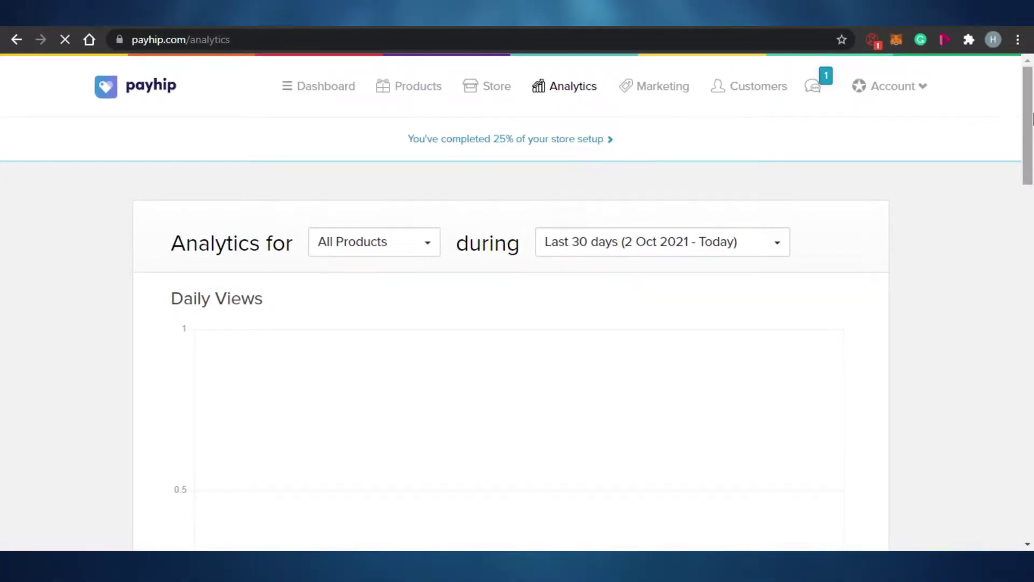
left_click_drag(1023, 156, 1031, 103)
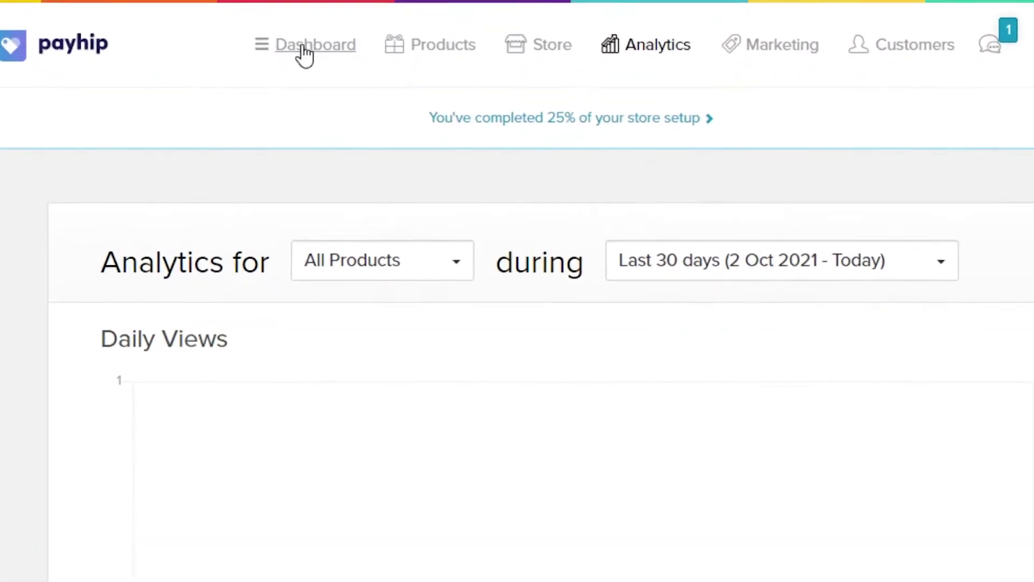
- Return to the dashboard and start adding the first product as a digital product
left_click(304, 47)
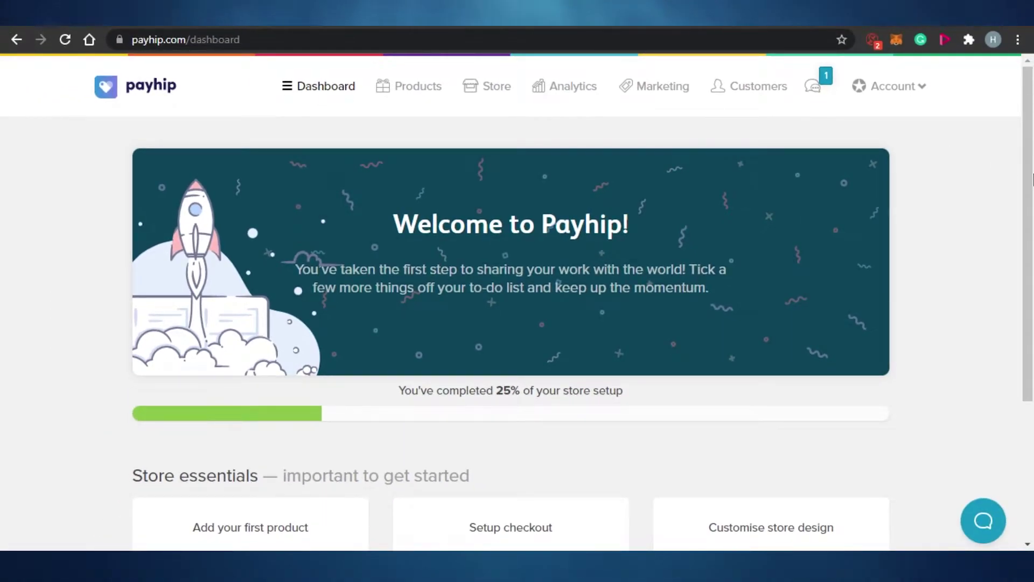
scroll(604, 276, "down", 4)
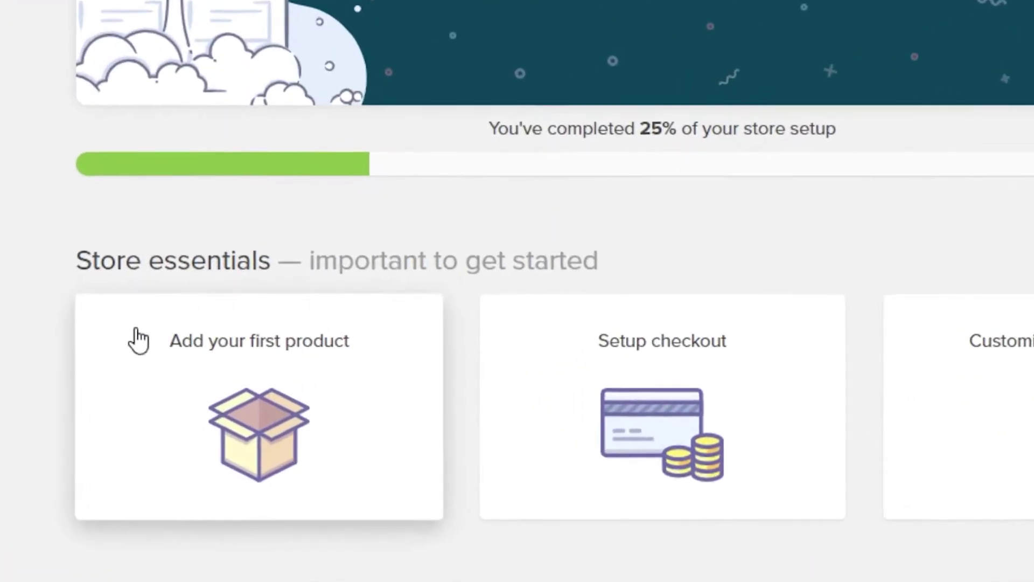
left_click(253, 407)
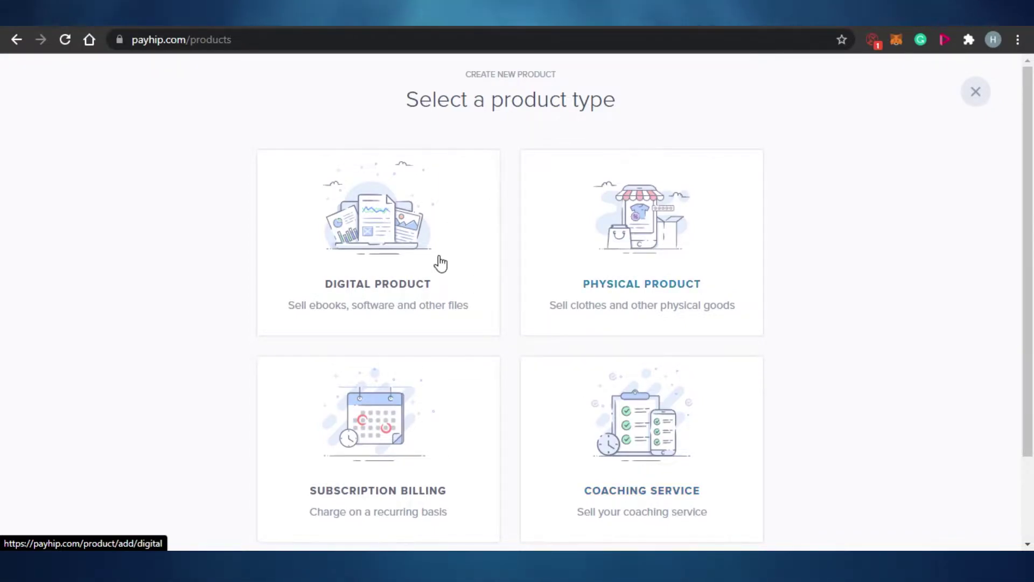
left_click(386, 218)
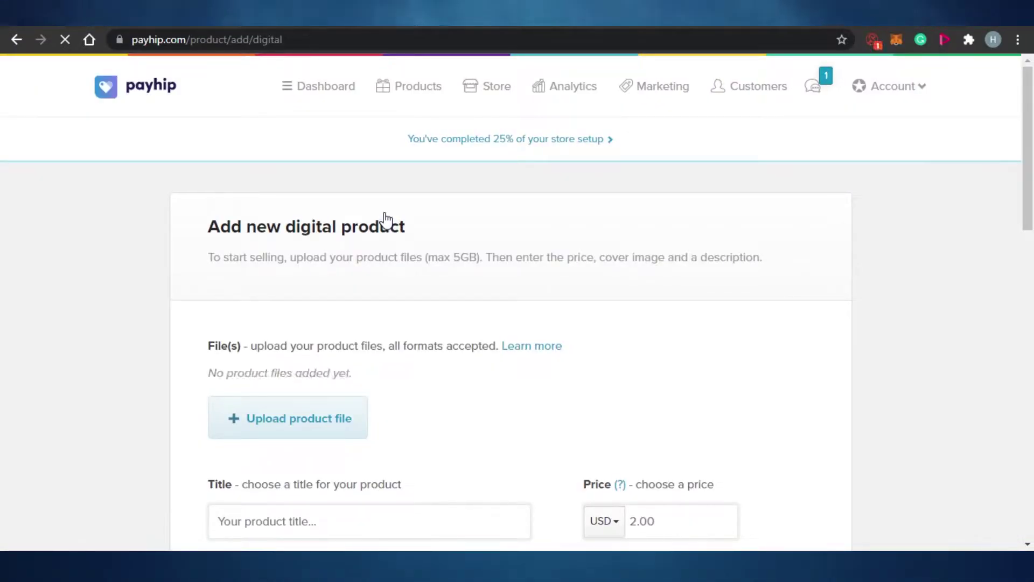
- Upload the "So What - Desi Digital Art Print" JPG image as the product file
mouse_move(1028, 112)
left_mouse_down()
mouse_move(1032, 372)
mouse_move(1032, 113)
left_mouse_up()
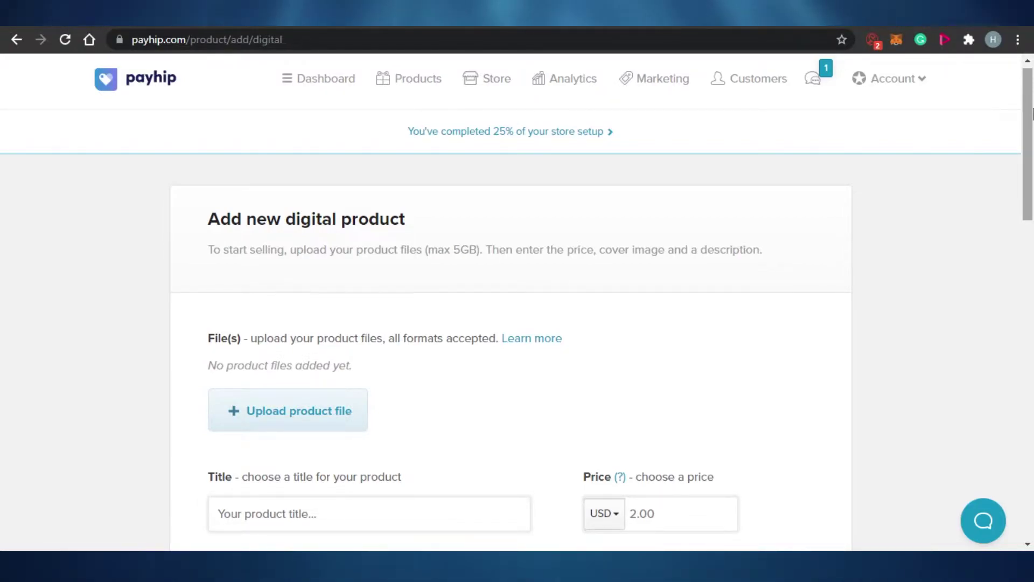
left_click_drag(1032, 113, 1032, 137)
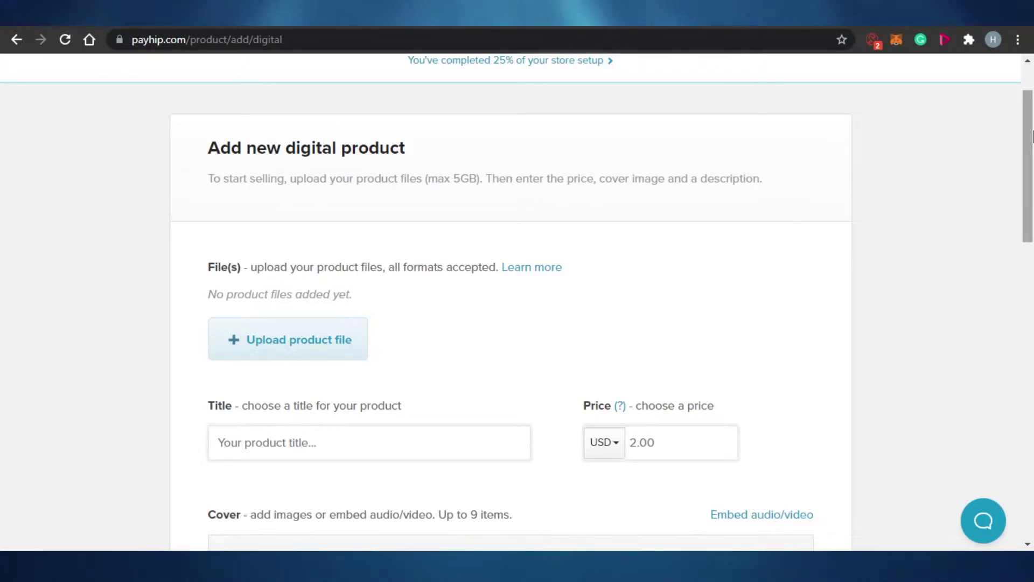
scroll(1032, 136, "up", 2)
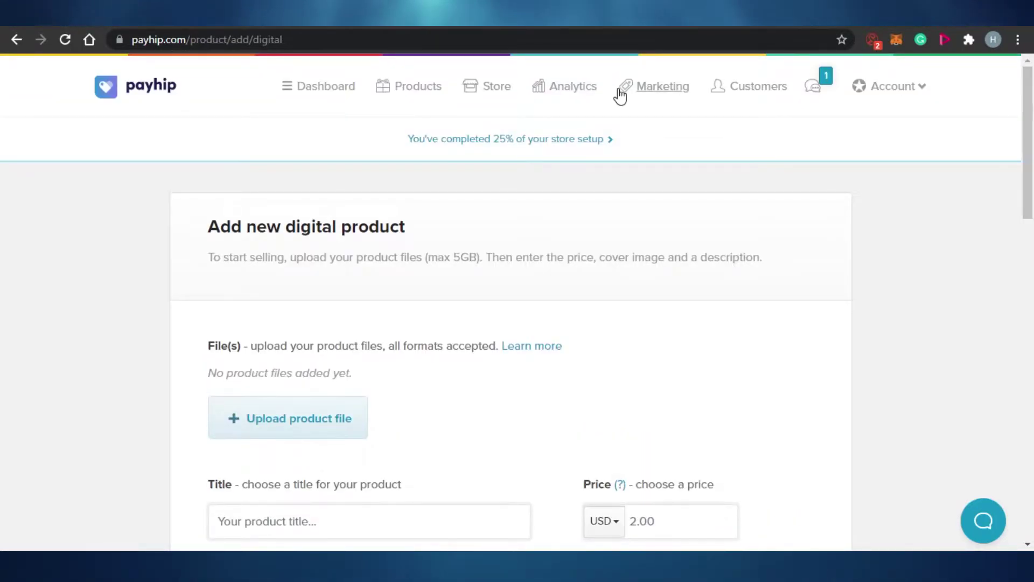
mouse_move(1028, 142)
left_mouse_down()
mouse_move(1032, 469)
mouse_move(1032, 126)
left_mouse_up()
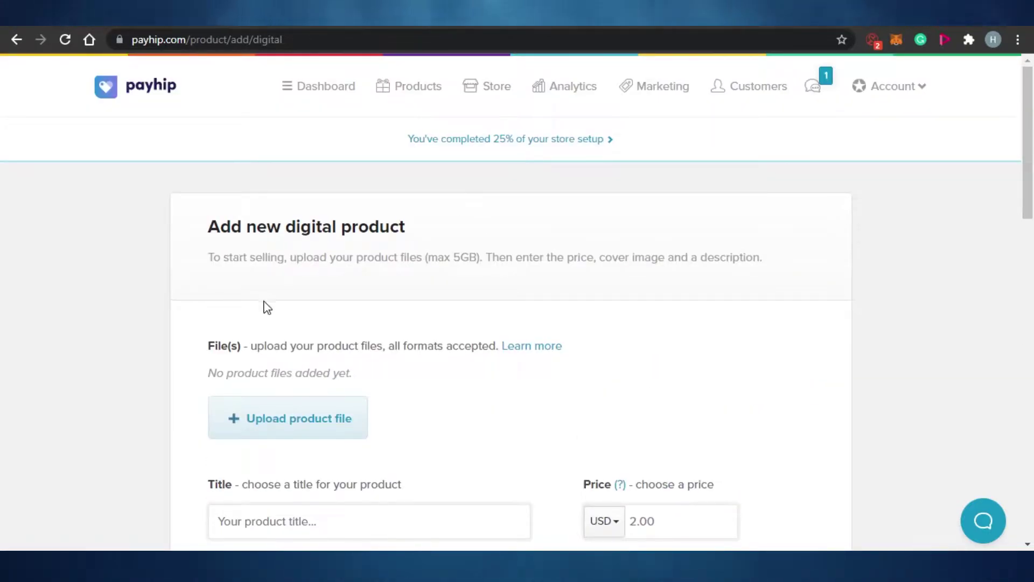
scroll(1033, 132, "down", 3)
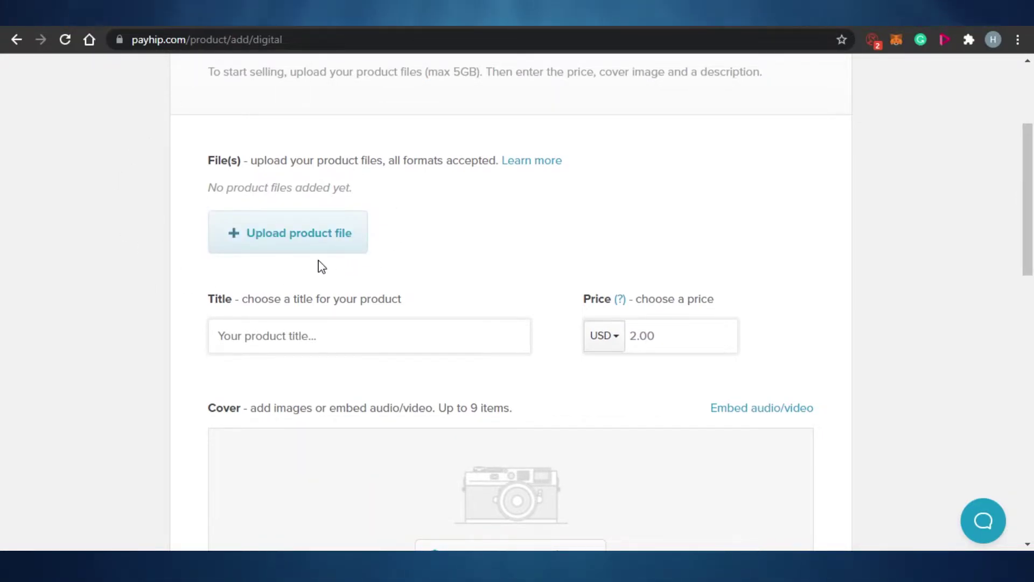
left_click(296, 225)
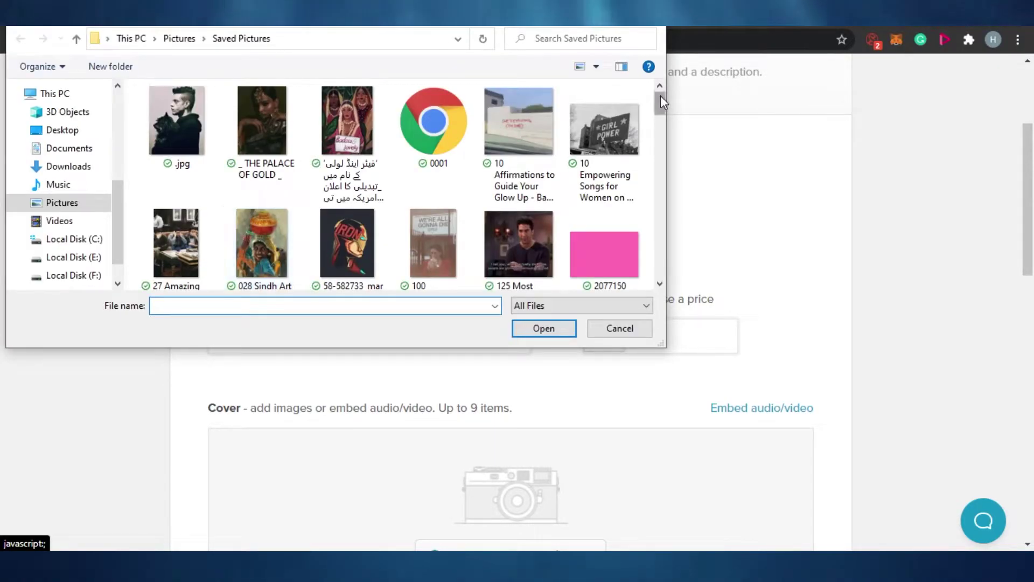
left_click_drag(660, 96, 660, 238)
left_click(347, 228)
left_click(544, 328)
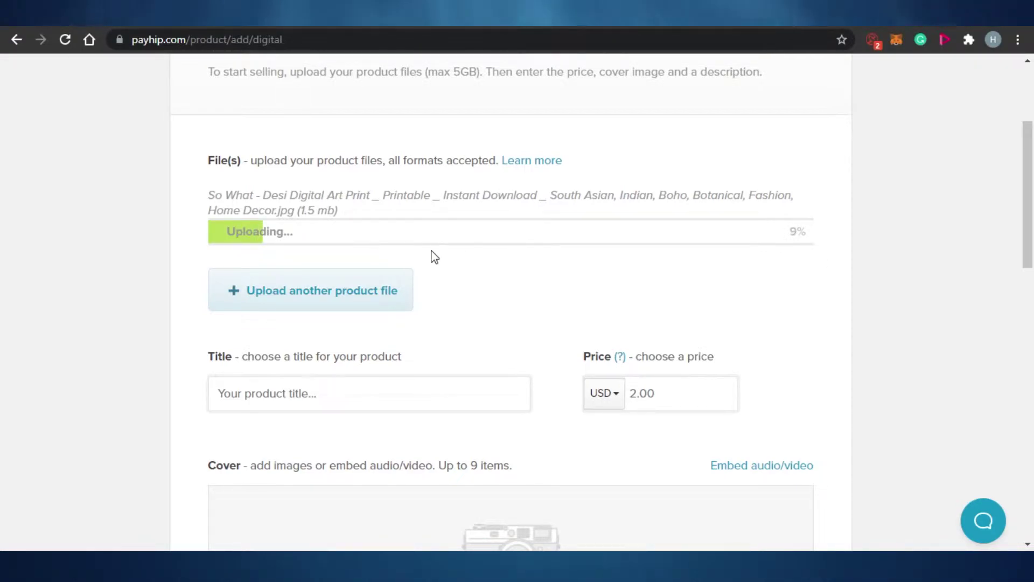
- Set the product title to "POWER GIRL Digital Printable Art"
left_click_drag(1029, 232, 1030, 253)
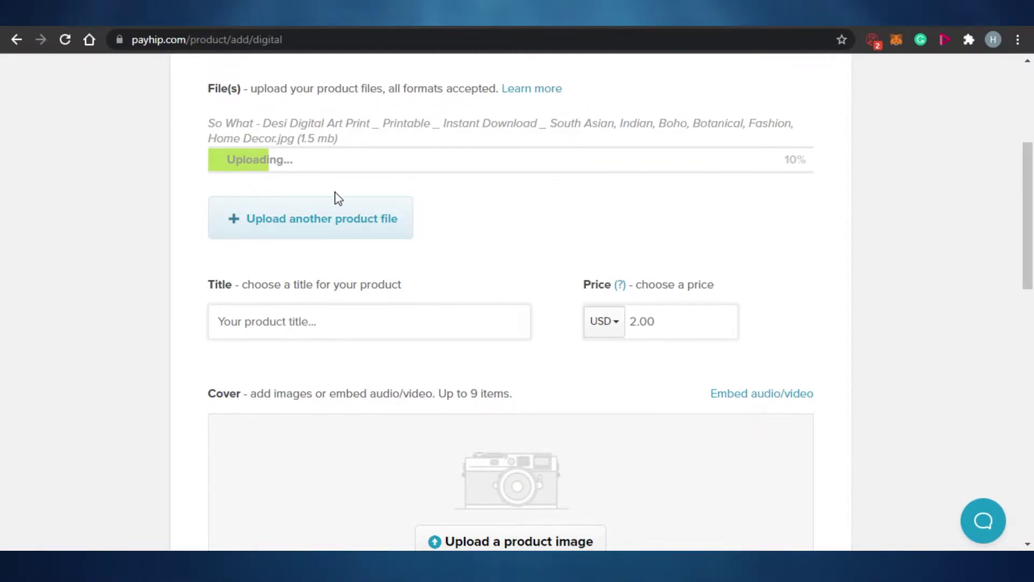
scroll(501, 248, "down", 3)
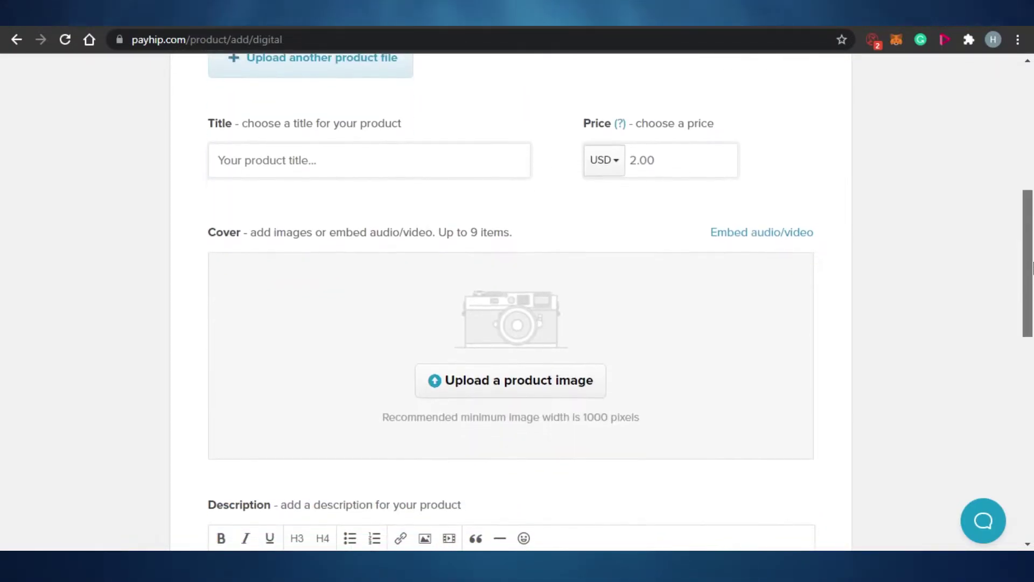
left_click(223, 170)
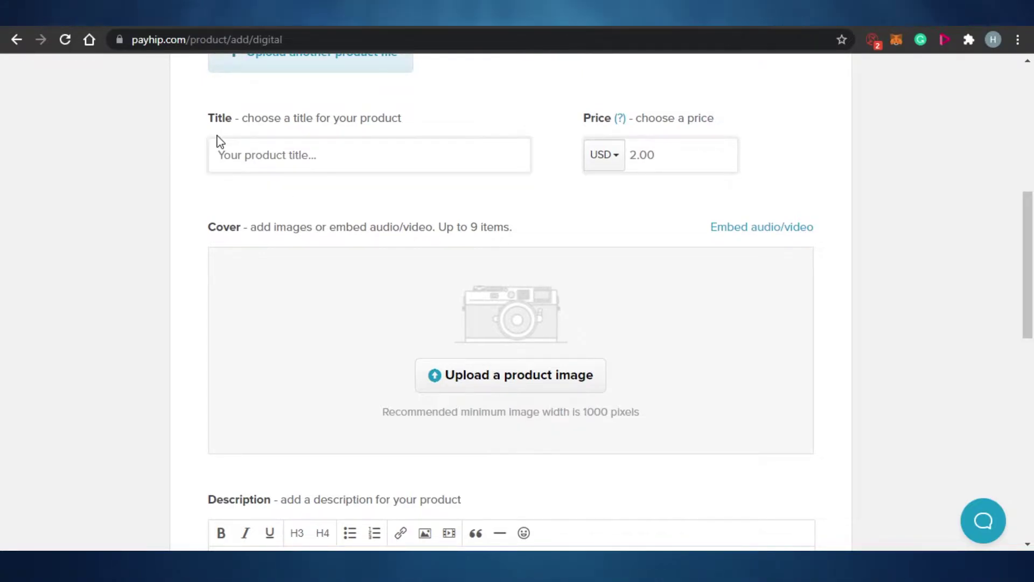
left_click(349, 168)
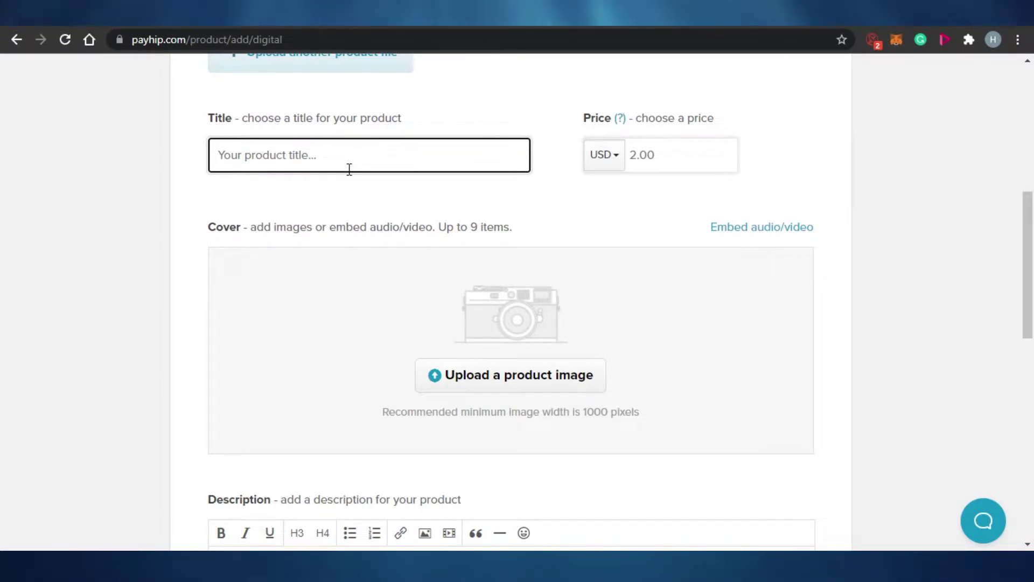
type("POWER GIRL Digital Printable Art")
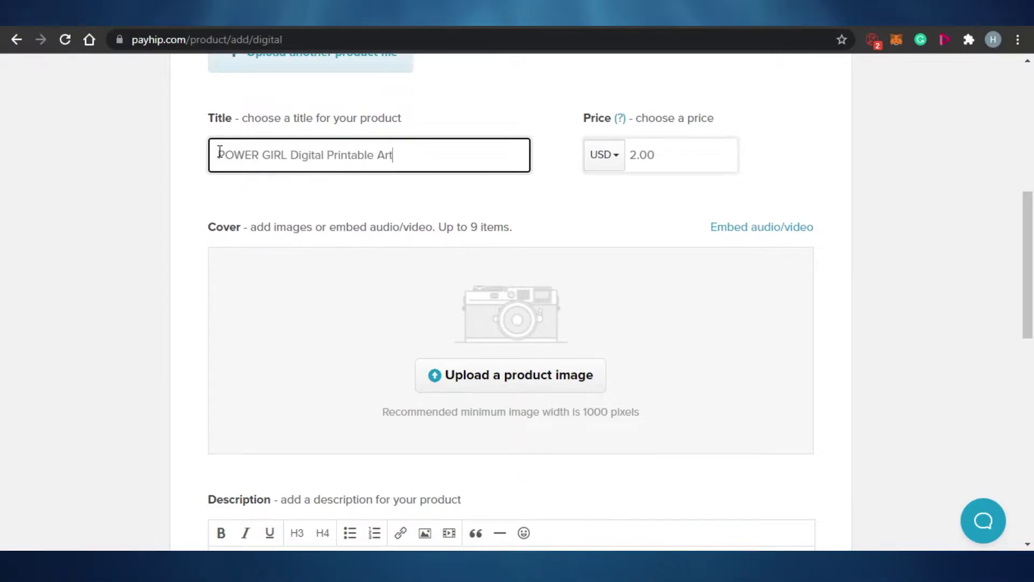
- Keep USD as the currency and set the product price to 12.00
scroll(1031, 295, "up", 6)
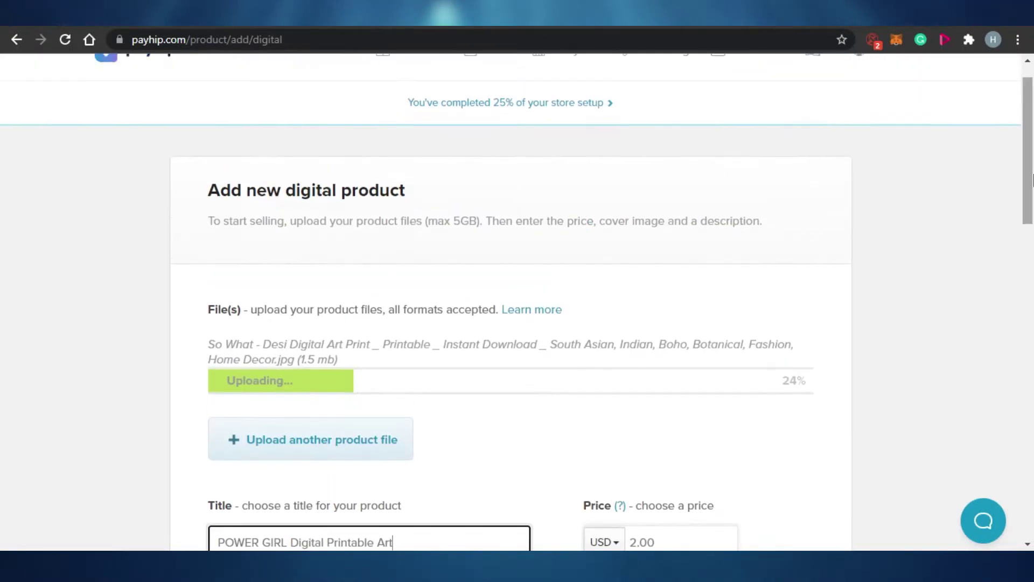
scroll(1029, 162, "down", 2)
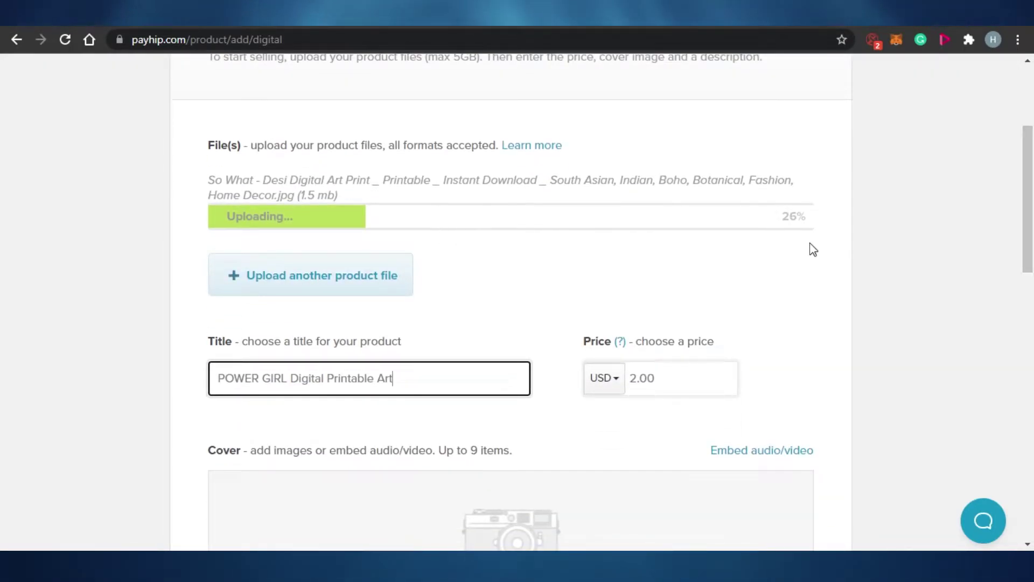
scroll(1031, 189, "down", 2)
scroll(1031, 189, "down", 1)
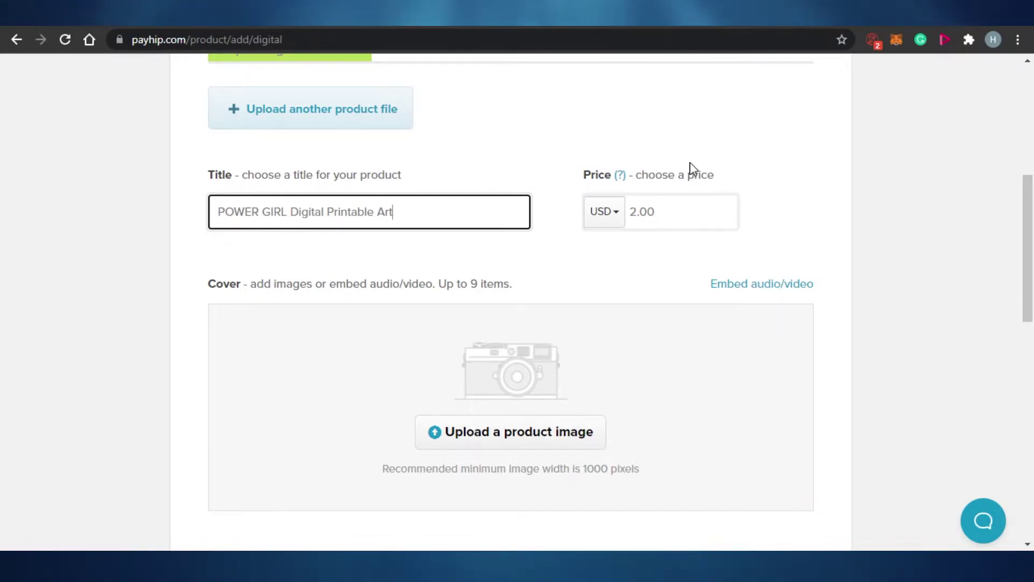
left_click(612, 213)
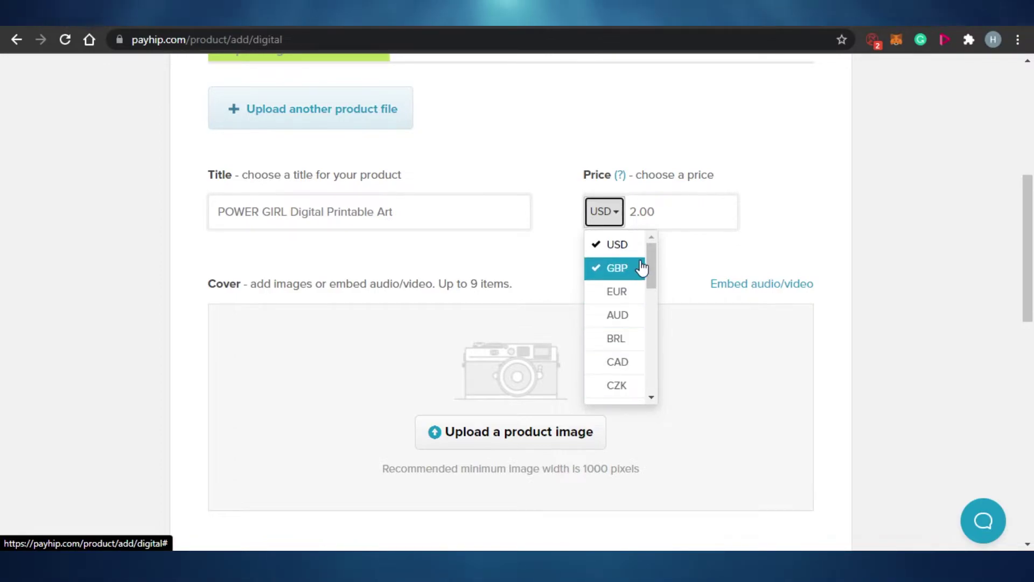
mouse_move(651, 257)
left_mouse_down()
mouse_move(655, 381)
mouse_move(663, 309)
mouse_move(653, 241)
left_mouse_up()
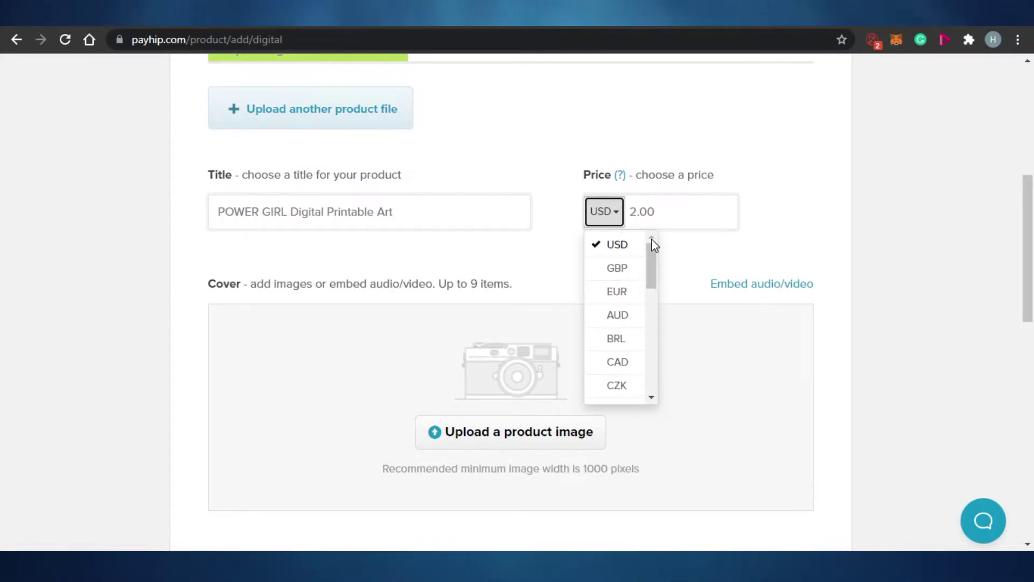
left_click(607, 243)
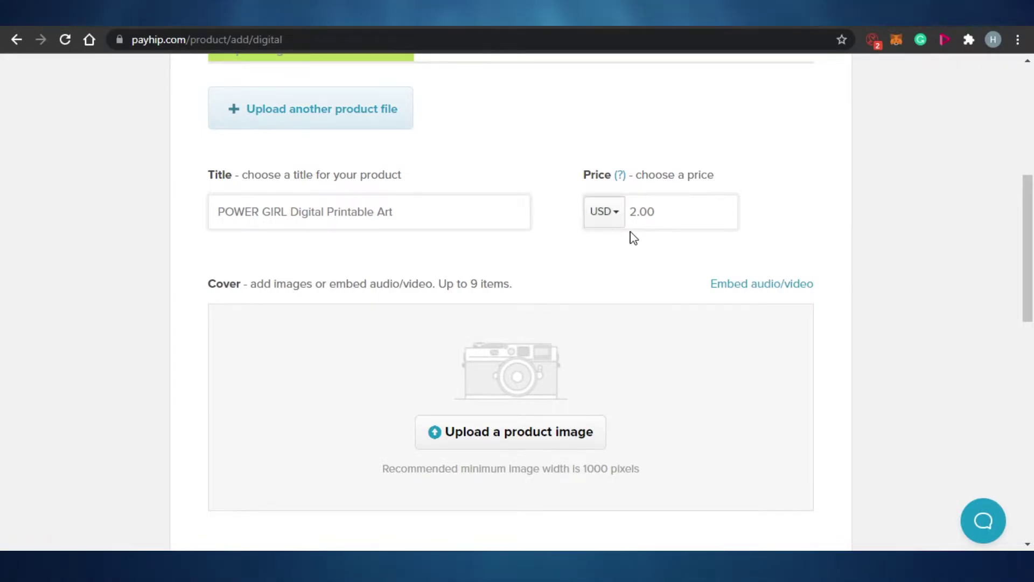
left_click(637, 211)
key("BackSpace")
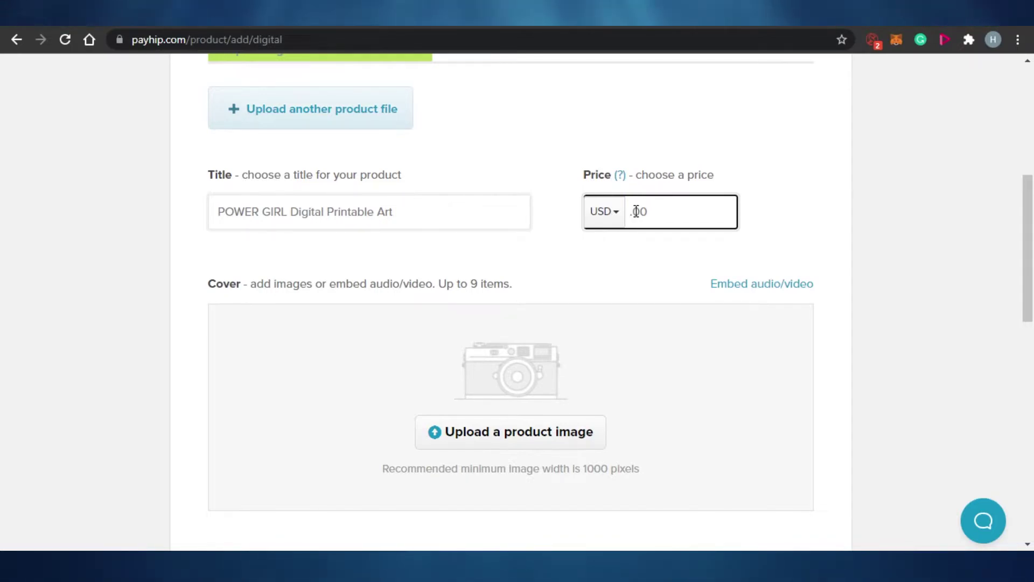
type("1")
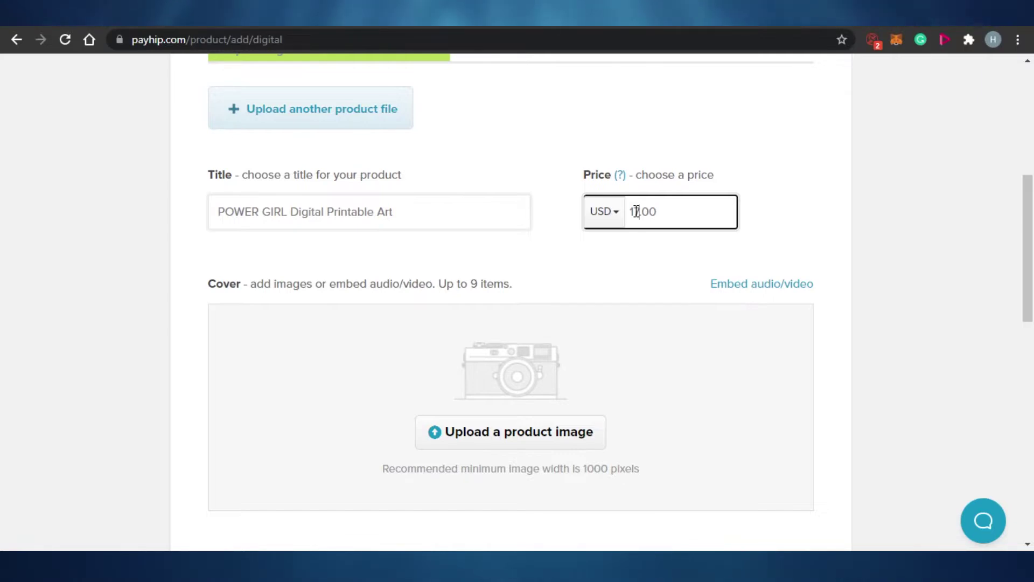
type("0")
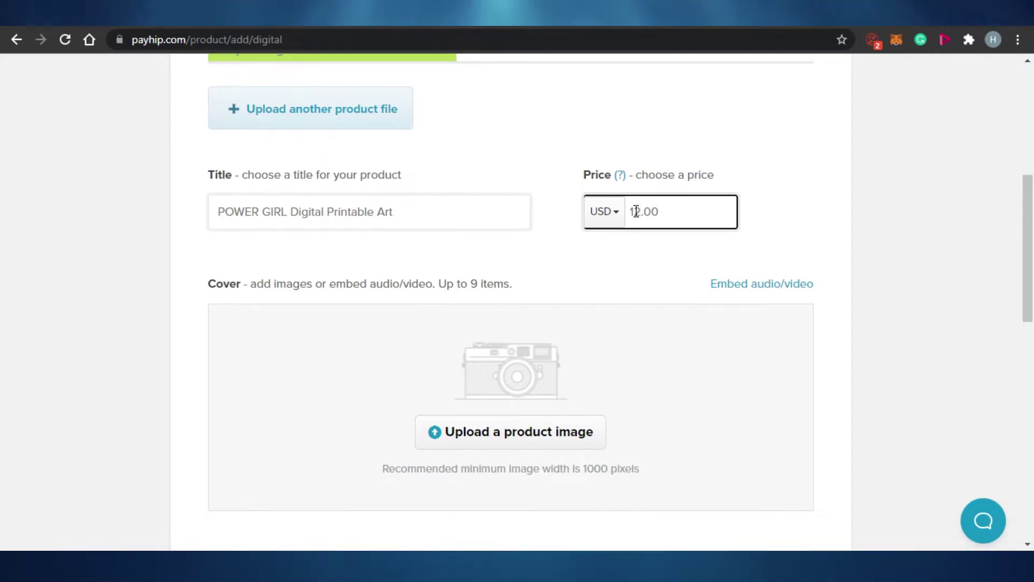
- Upload the "So What - Desi Digital Art Print" picture from Saved Pictures as the product's cover image
left_click_drag(1029, 307, 1031, 353)
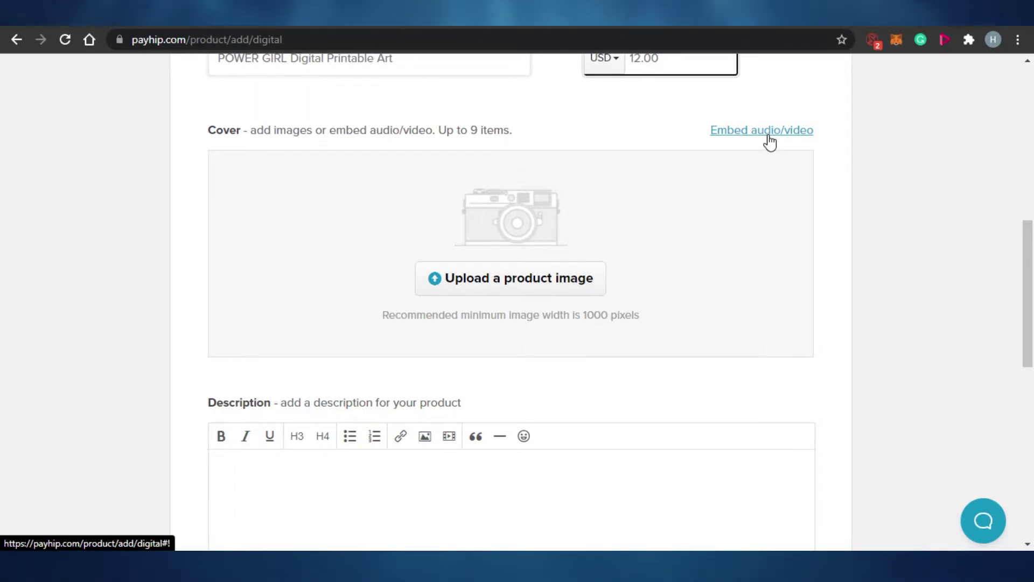
scroll(537, 350, "down", 3)
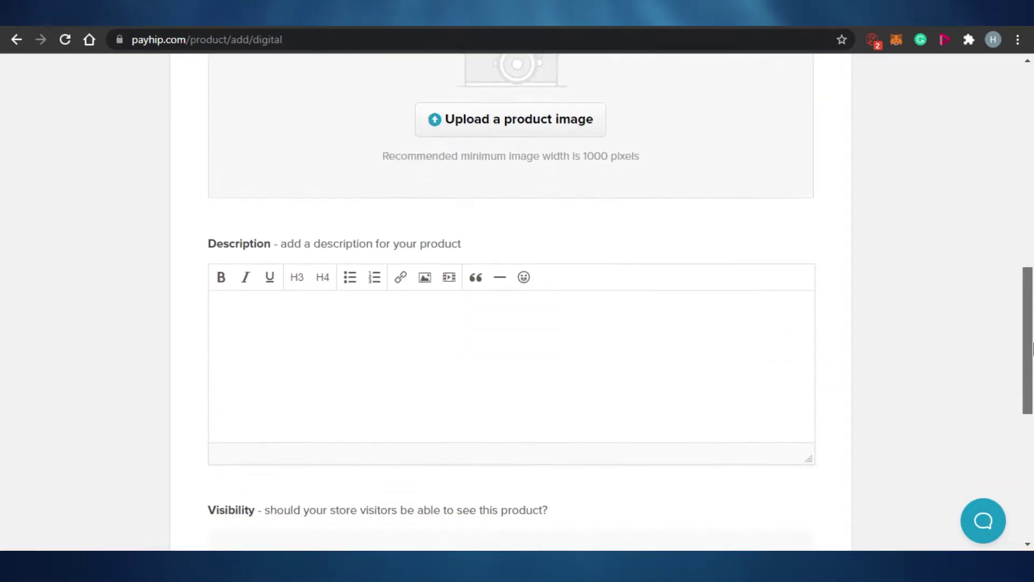
scroll(536, 350, "up", 4)
left_click(536, 343)
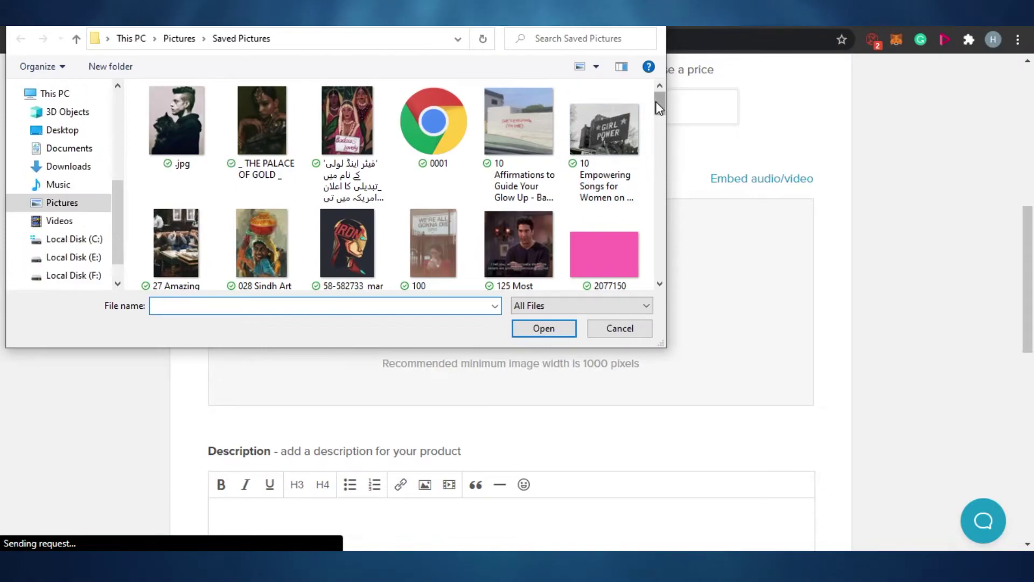
left_click_drag(659, 146, 660, 243)
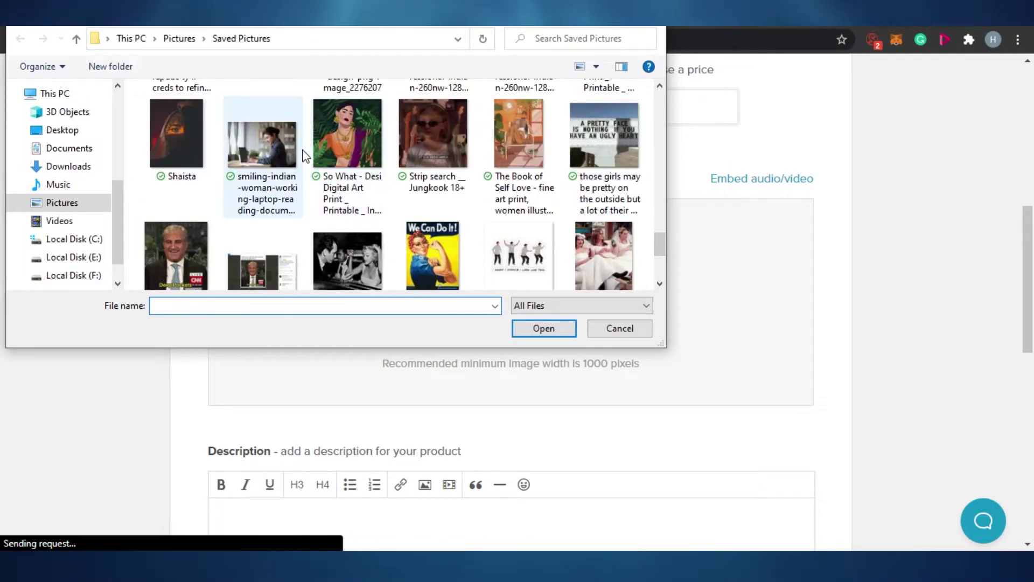
left_click(346, 140)
left_click(558, 328)
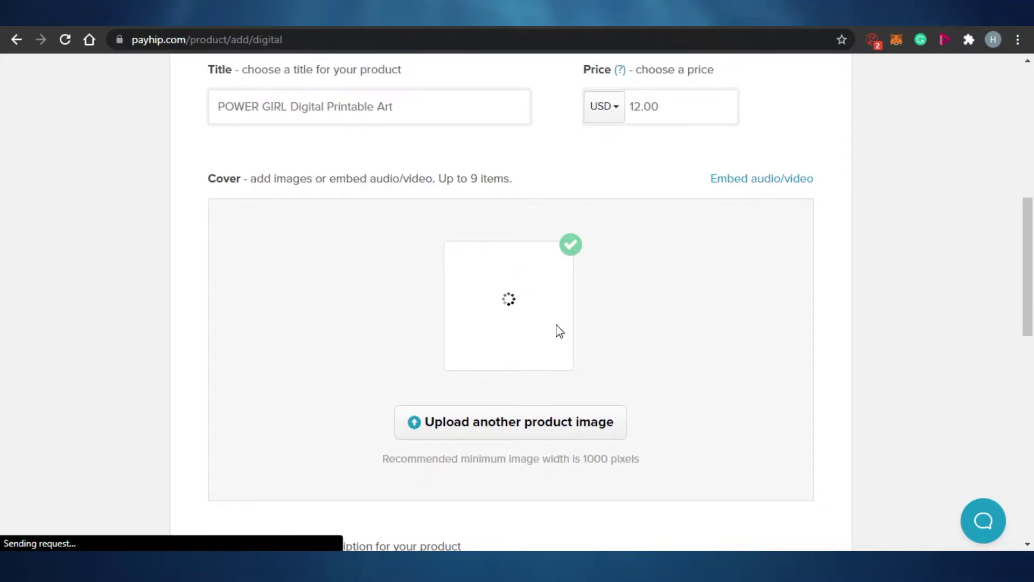
- Enter "Digital Printable Art" as the product description
scroll(715, 206, "down", 2)
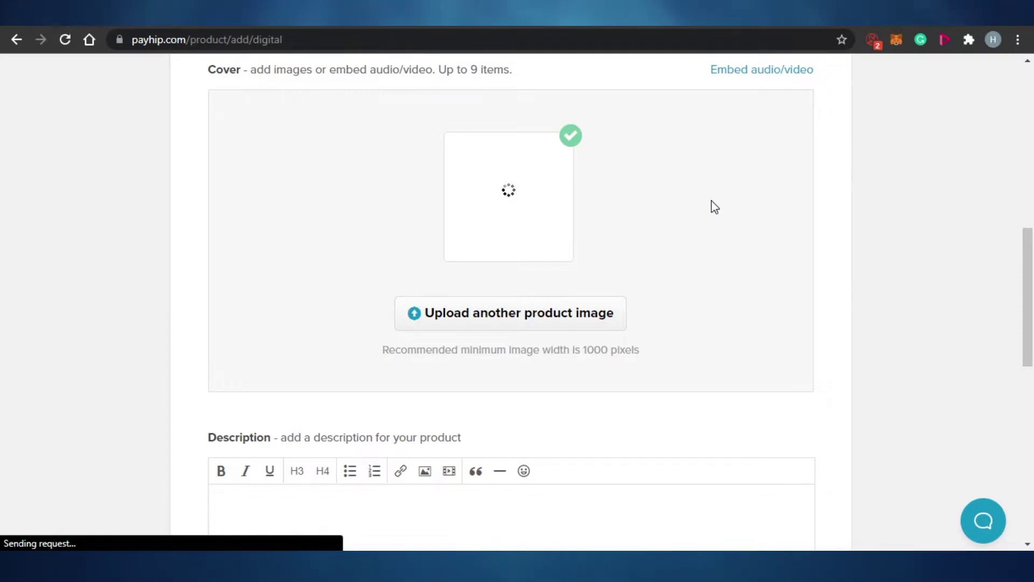
left_click_drag(1030, 273, 1030, 348)
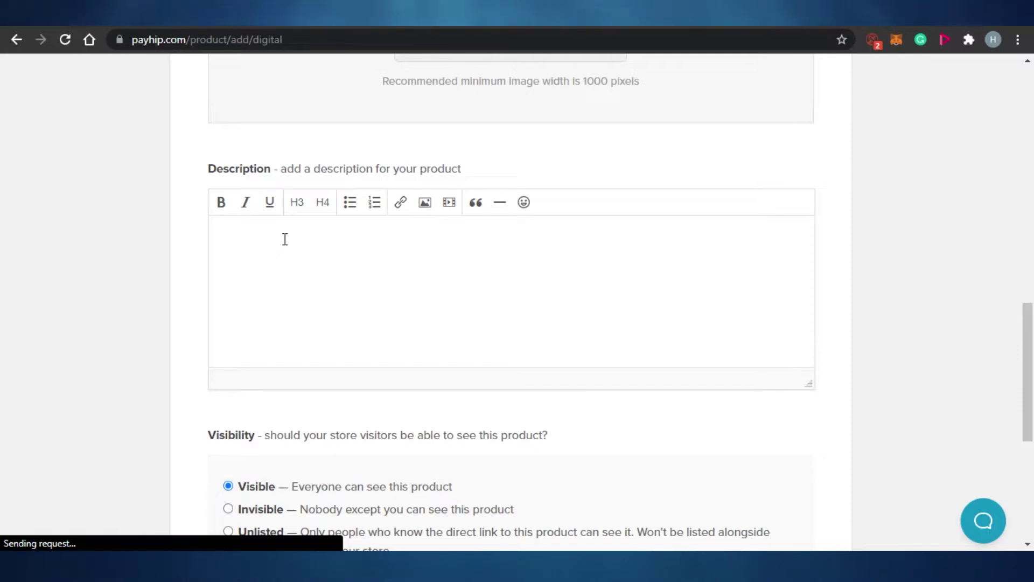
left_click(630, 301)
type("Digital Printable Art")
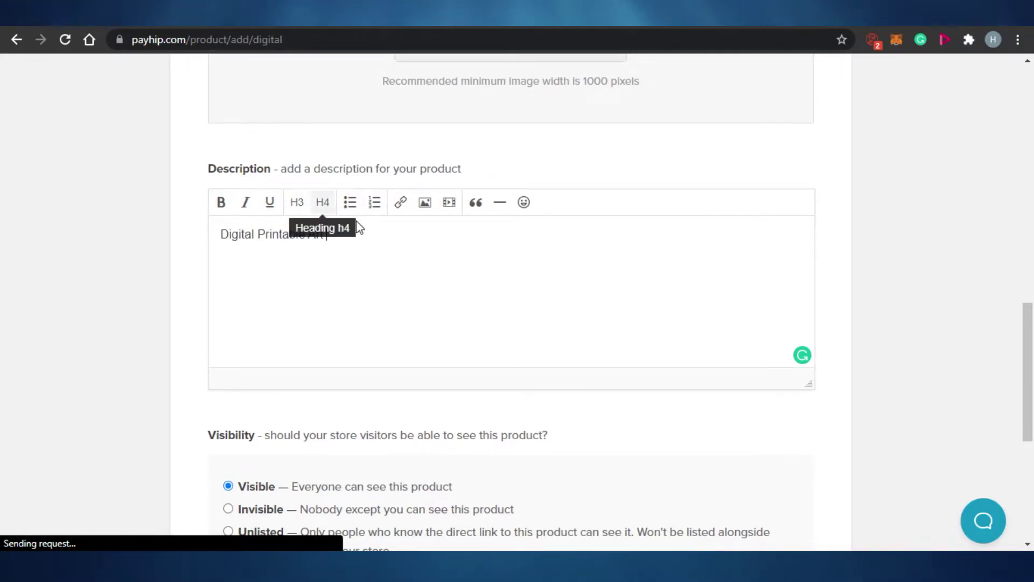
- Review the product's visibility choices and expand the advanced options of the listing
scroll(1032, 386, "down", 2)
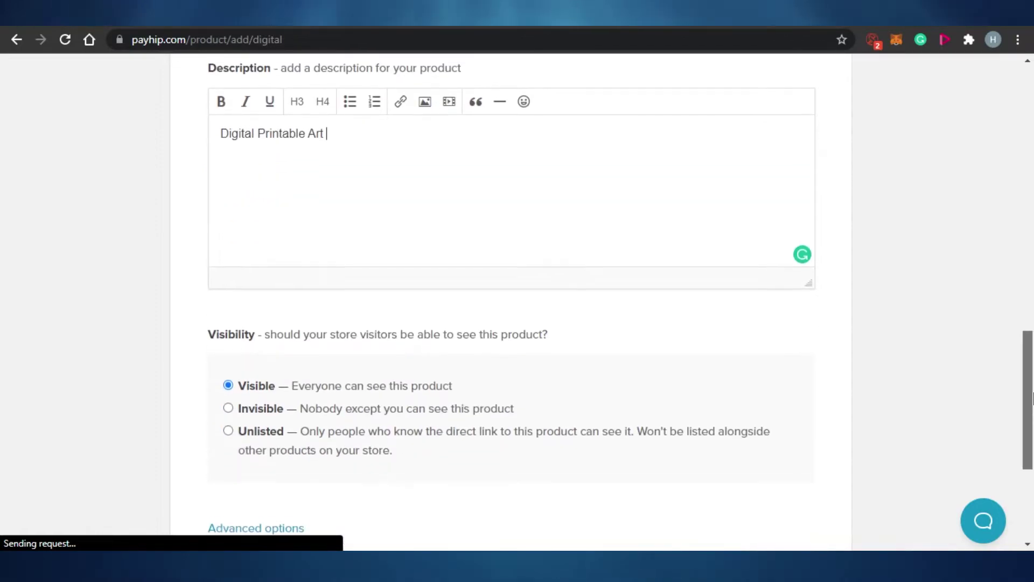
scroll(1032, 372, "up", 5)
scroll(1032, 356, "down", 2)
left_click_drag(1032, 356, 1031, 425)
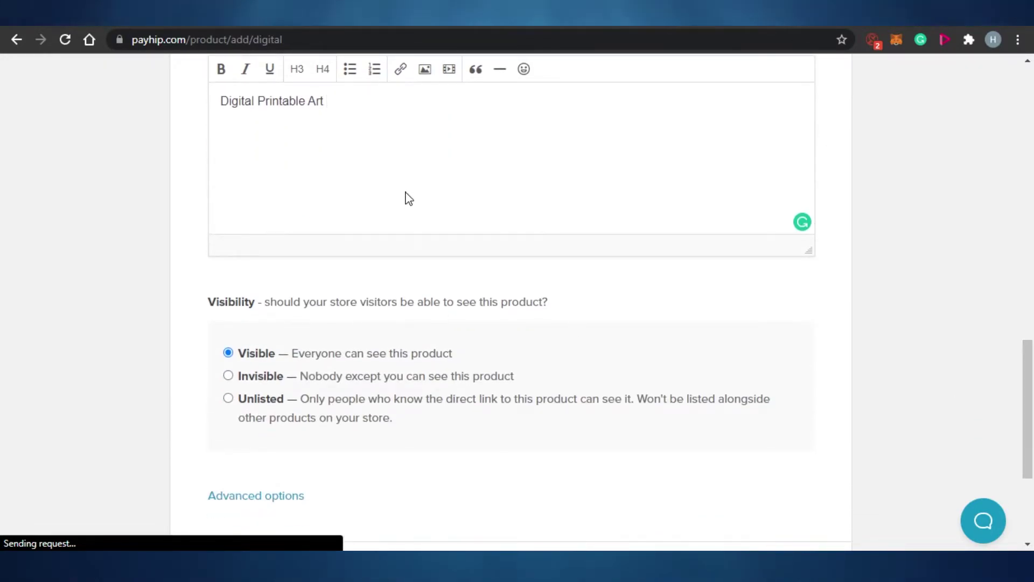
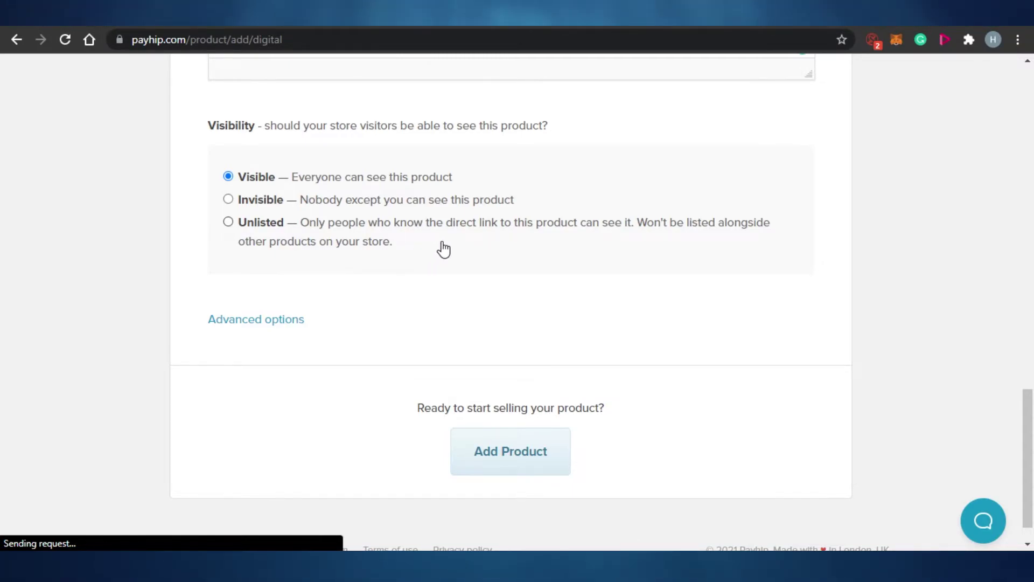
mouse_move(1027, 480)
left_mouse_down()
mouse_move(1031, 206)
mouse_move(1032, 473)
left_mouse_up()
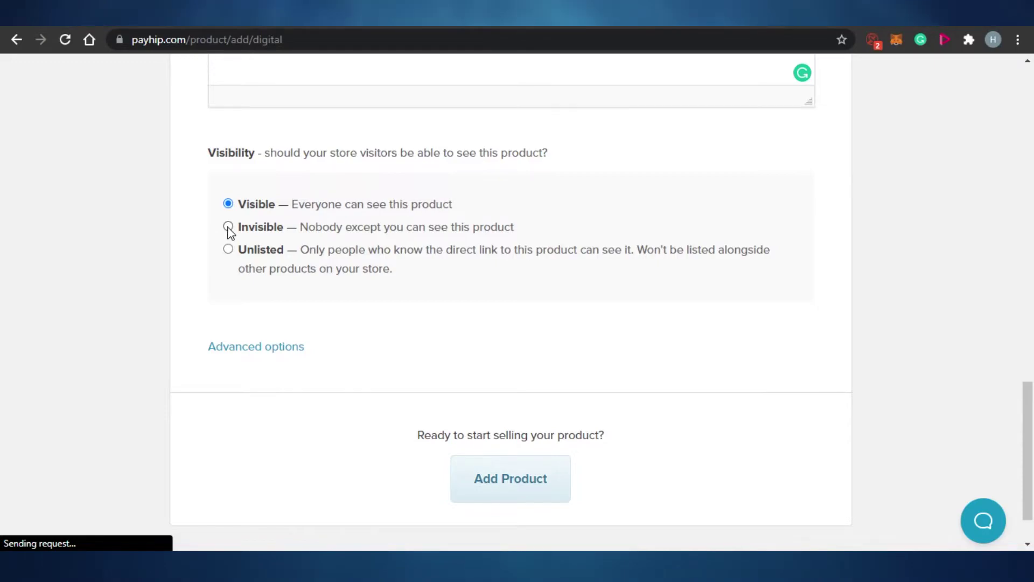
left_click(251, 347)
left_click_drag(1032, 344, 1028, 397)
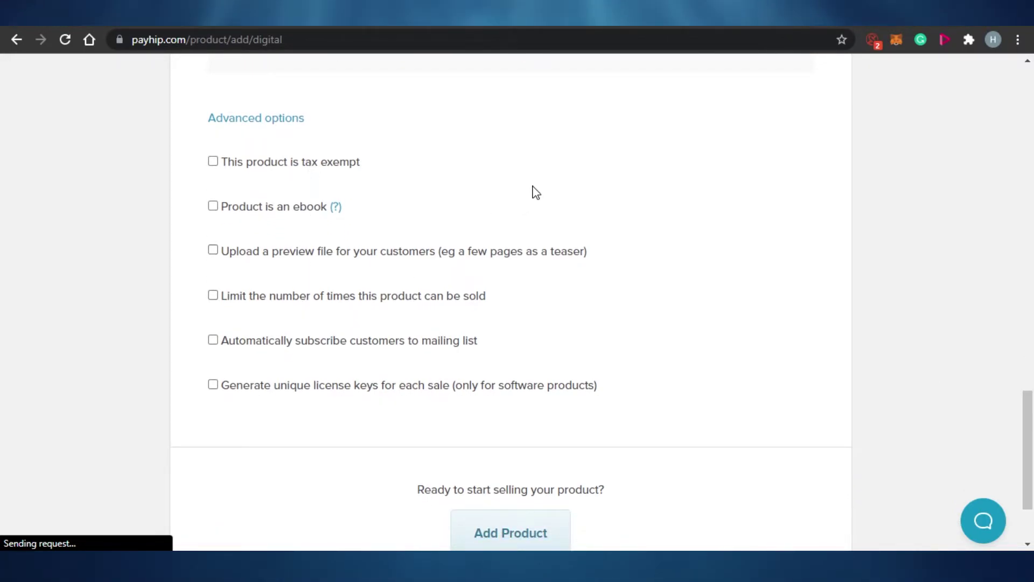
scroll(510, 123, "down", 1)
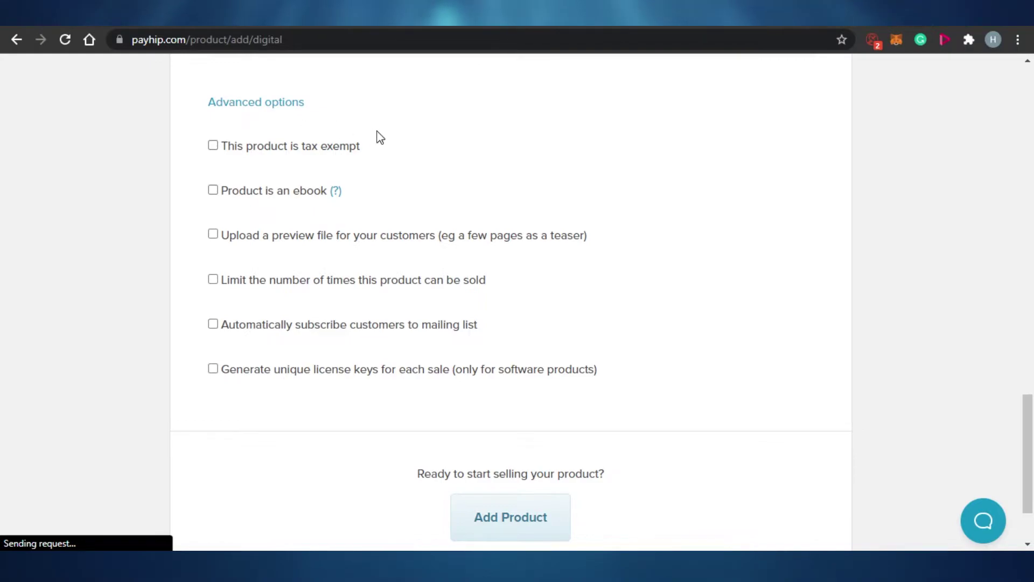
- Try the ebook and automatic mailing-list subscription options for the product and clear both again
left_click(213, 146)
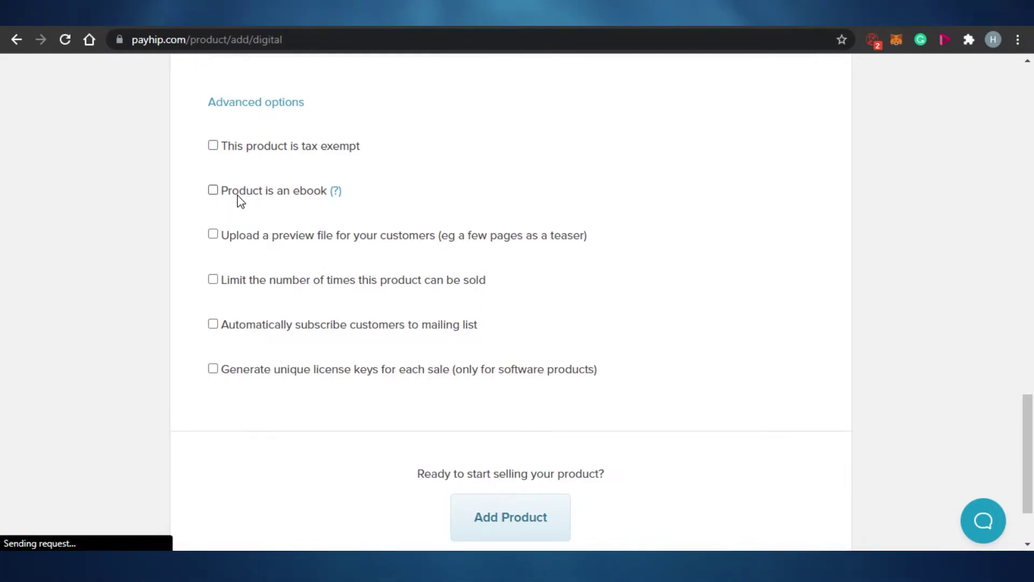
left_click(213, 192)
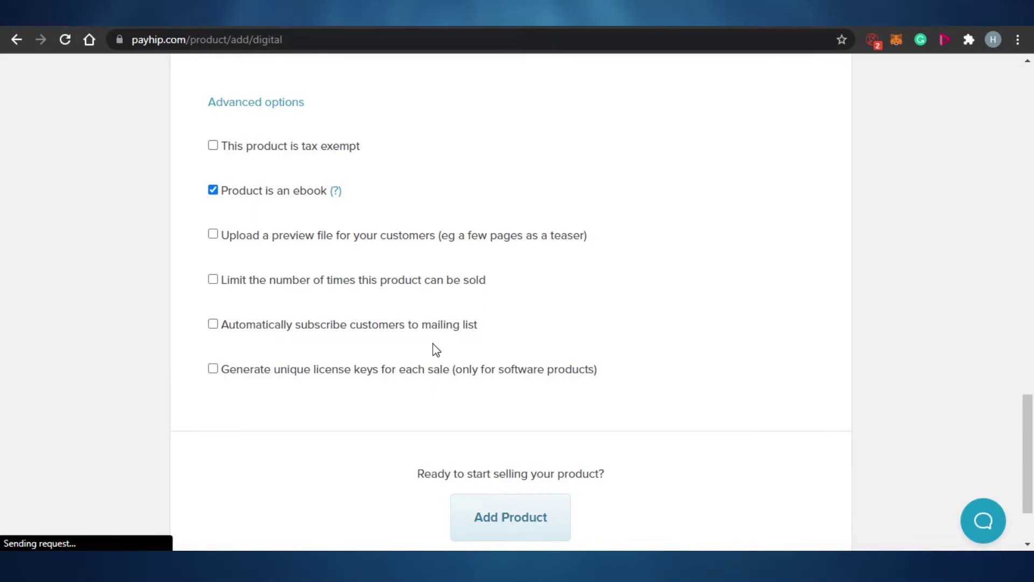
left_click(213, 324)
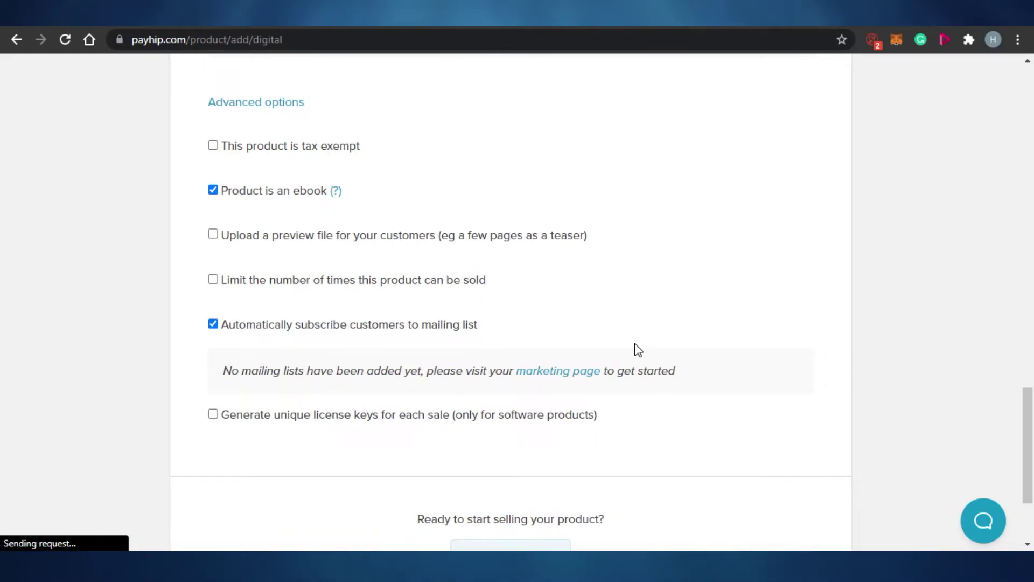
left_click(213, 190)
left_click(213, 324)
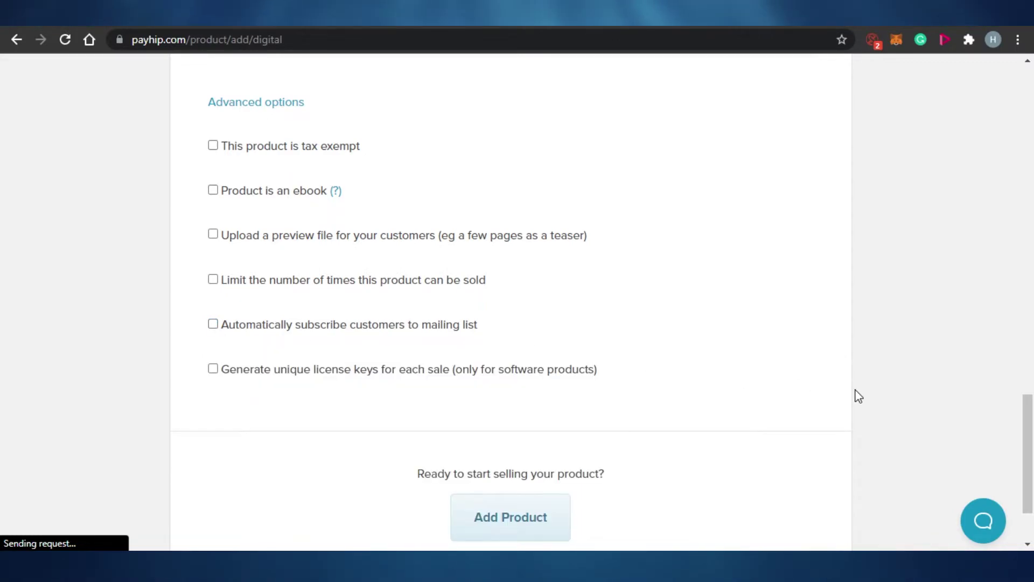
- Enable the limit on how many times the product can be sold, and add the product to the store
left_click_drag(1032, 398, 1032, 137)
left_click(222, 295)
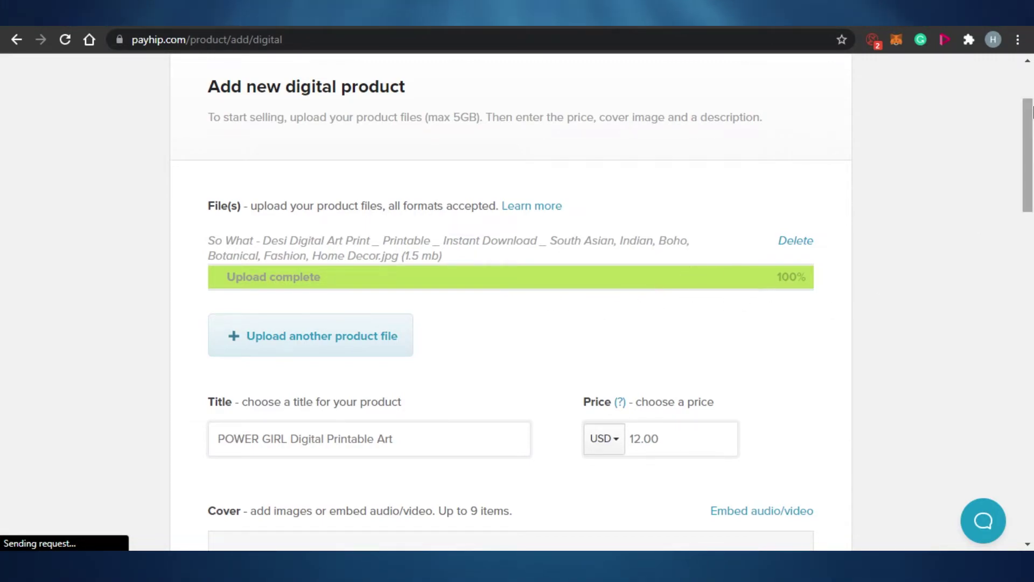
left_click_drag(1031, 161, 1031, 501)
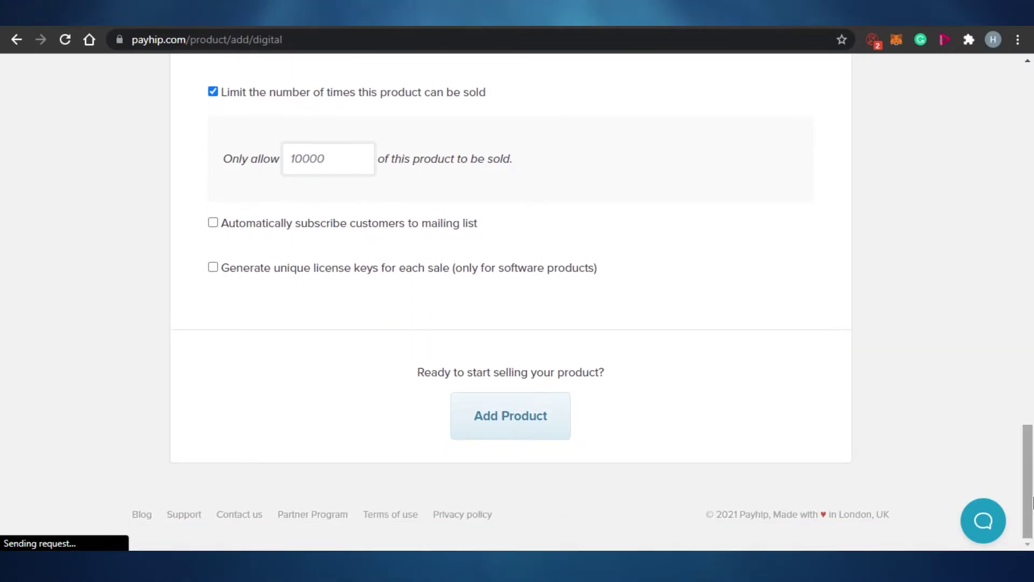
left_click(538, 420)
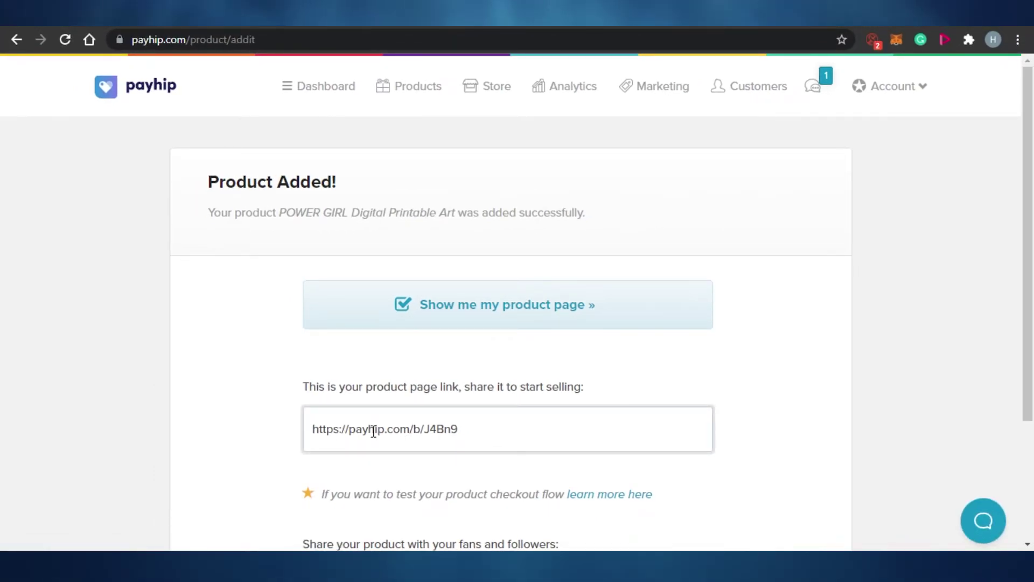
- Look over the new product's link and sharing options, and view its listing on the store's product page
scroll(700, 254, "down", 3)
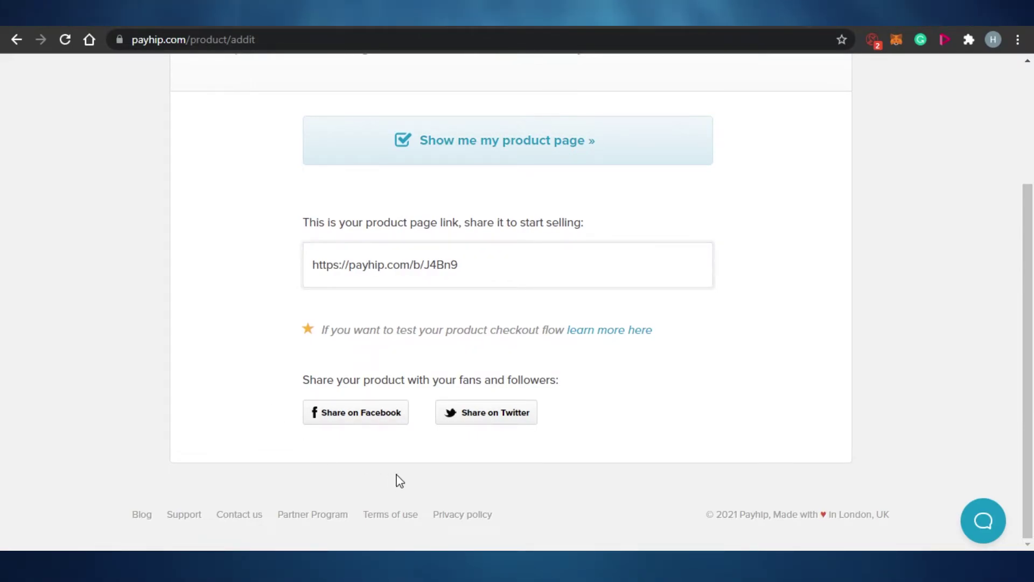
left_click_drag(1028, 332, 1032, 310)
scroll(427, 210, "up", 3)
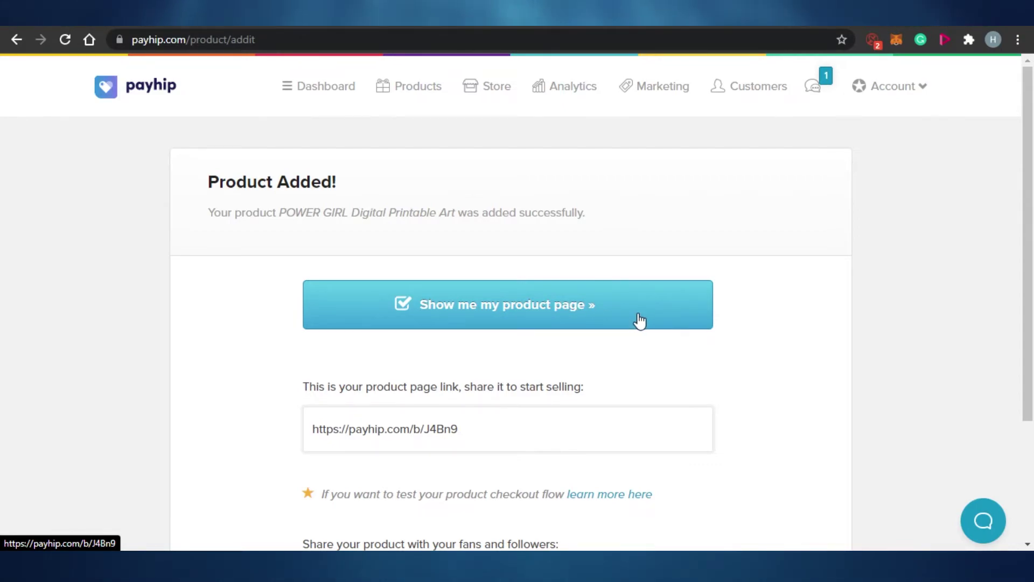
left_click(413, 271)
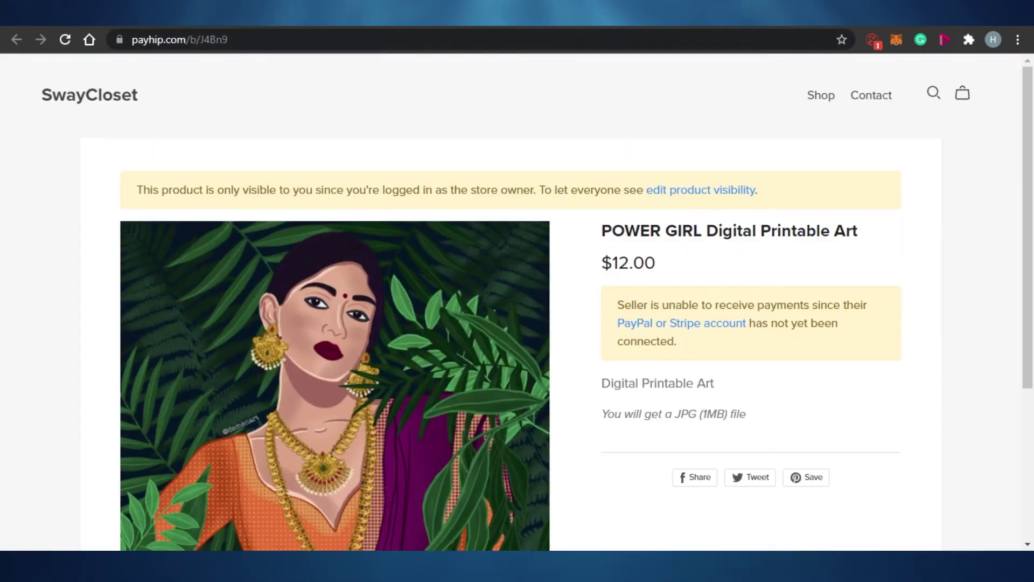
left_click_drag(1026, 167, 1032, 259)
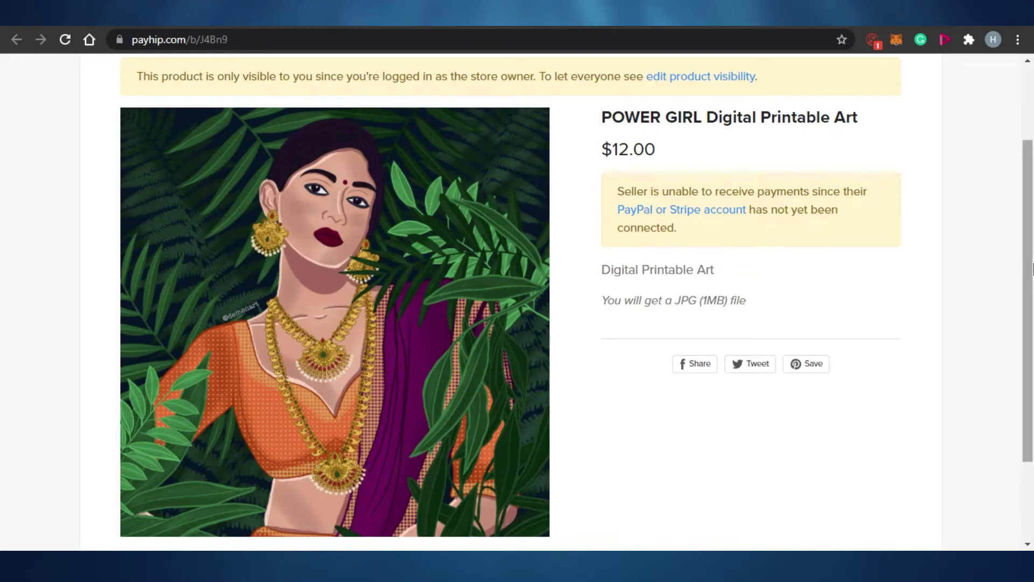
scroll(1033, 204, "up", 2)
scroll(1032, 204, "down", 2)
scroll(704, 231, "up", 3)
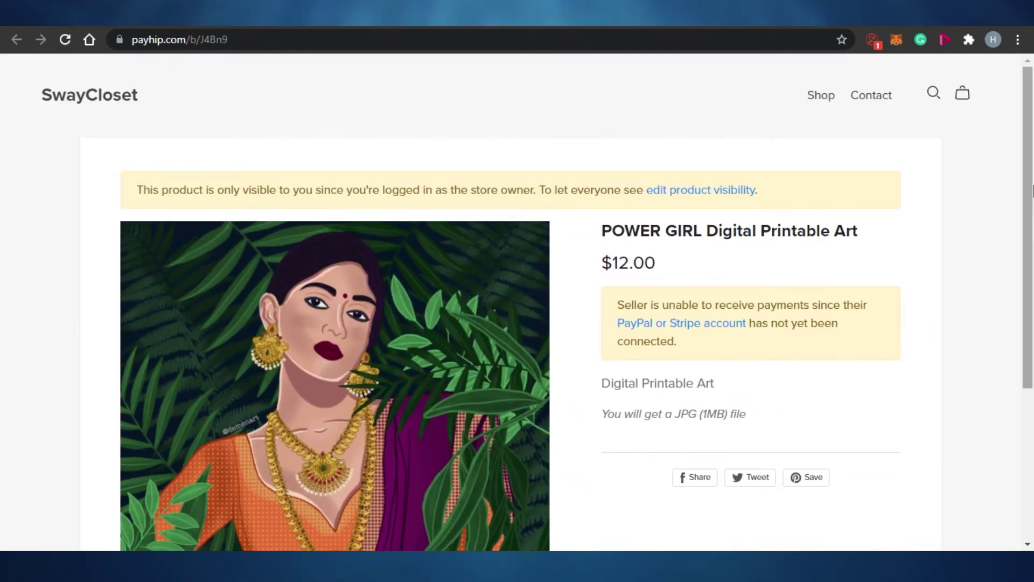
- Examine the product's public page from cover image to sharing options, and close that page
scroll(1033, 269, "down", 3)
scroll(1032, 270, "up", 1)
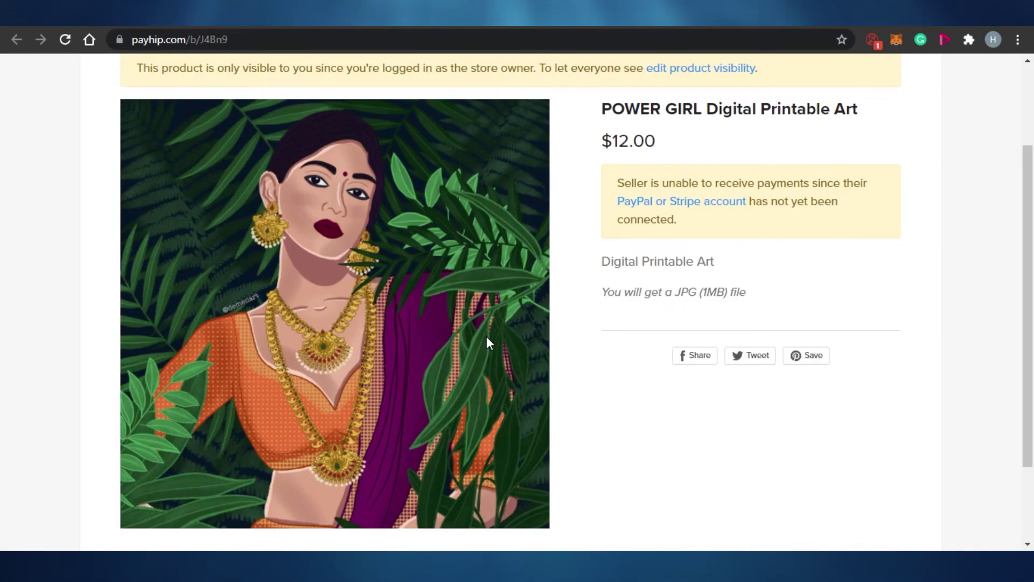
mouse_move(1029, 266)
left_mouse_down()
mouse_move(1028, 234)
mouse_move(1032, 261)
left_mouse_up()
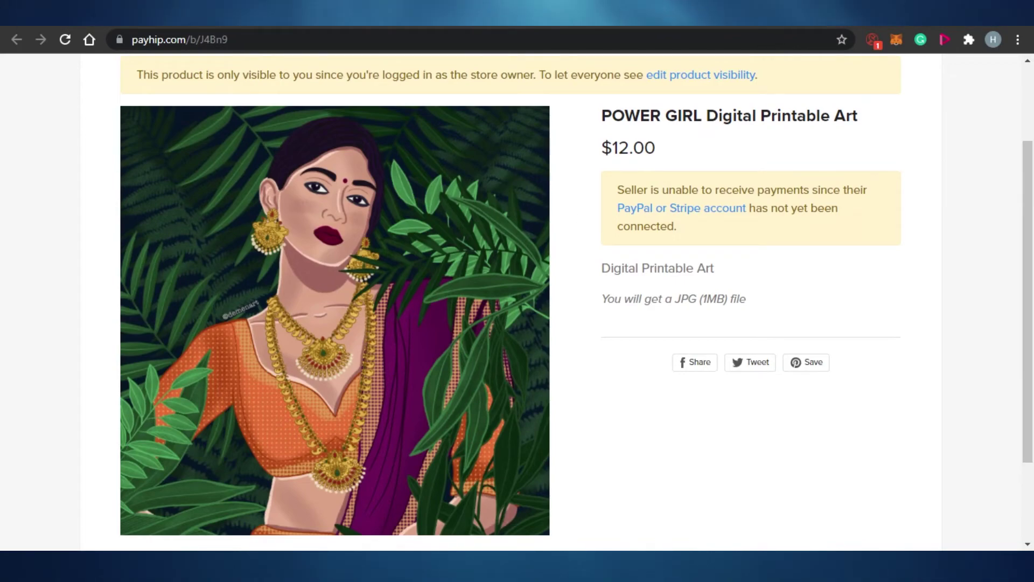
key("ctrl+w")
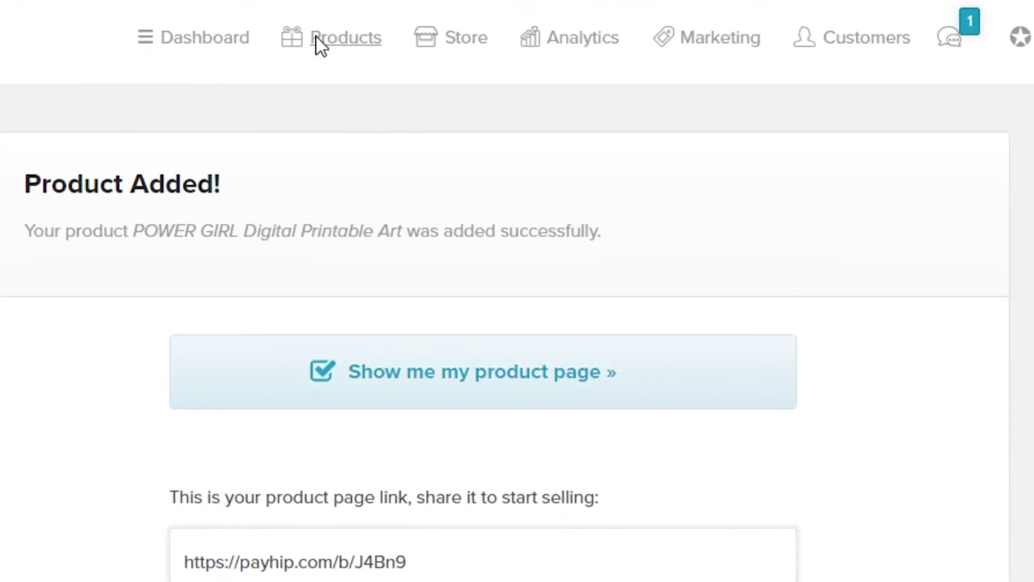
- View the store's product list and check which product types can be created, without adding another product
left_click(318, 48)
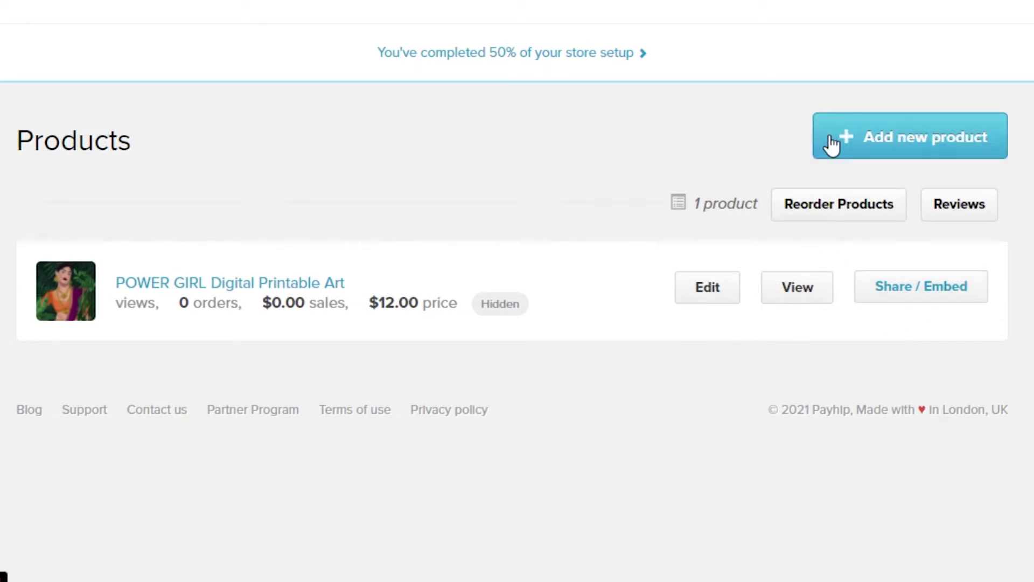
left_click(860, 142)
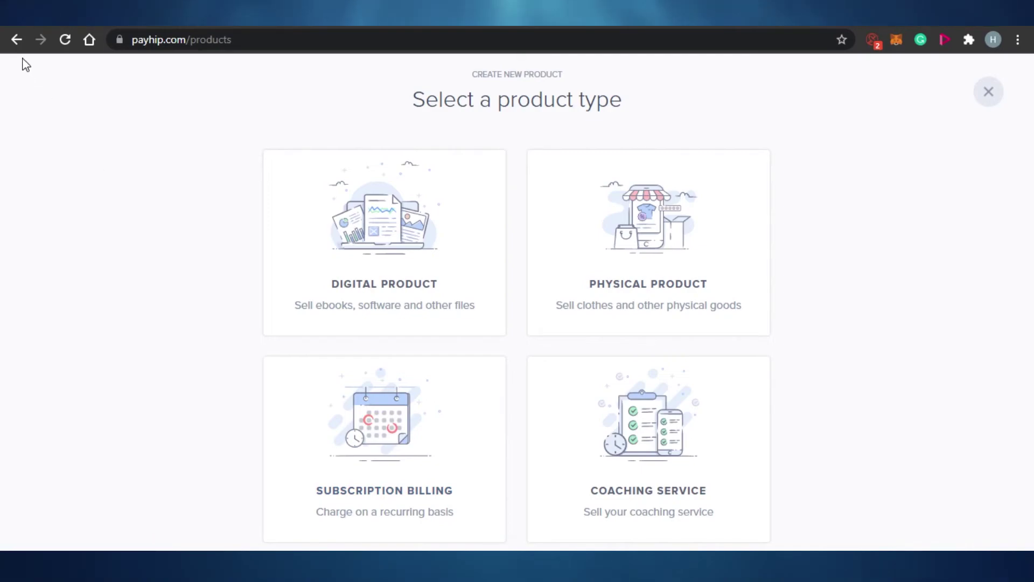
left_click(18, 47)
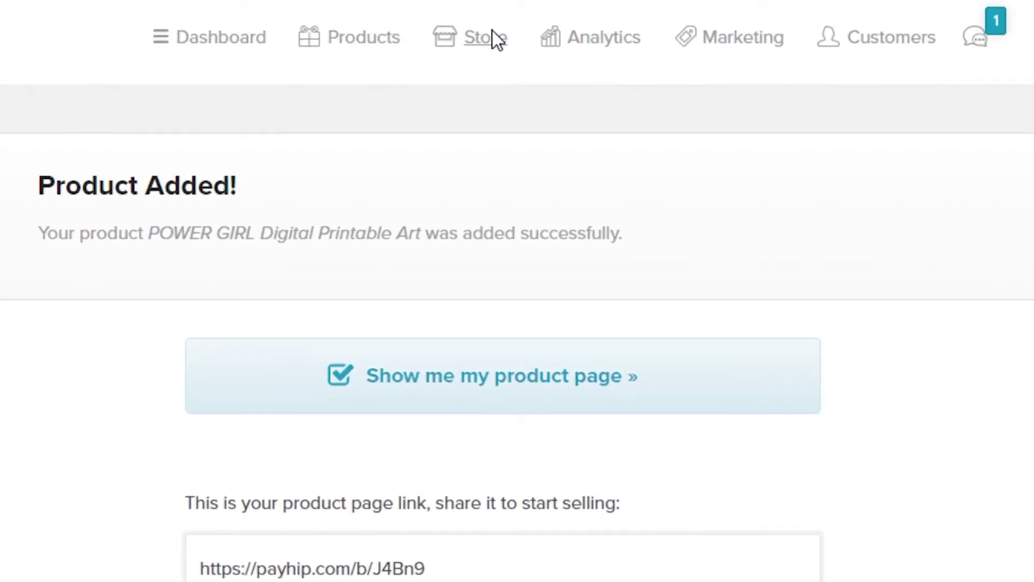
- View the page for managing the store's look and feel, and return to the product list
left_click(486, 38)
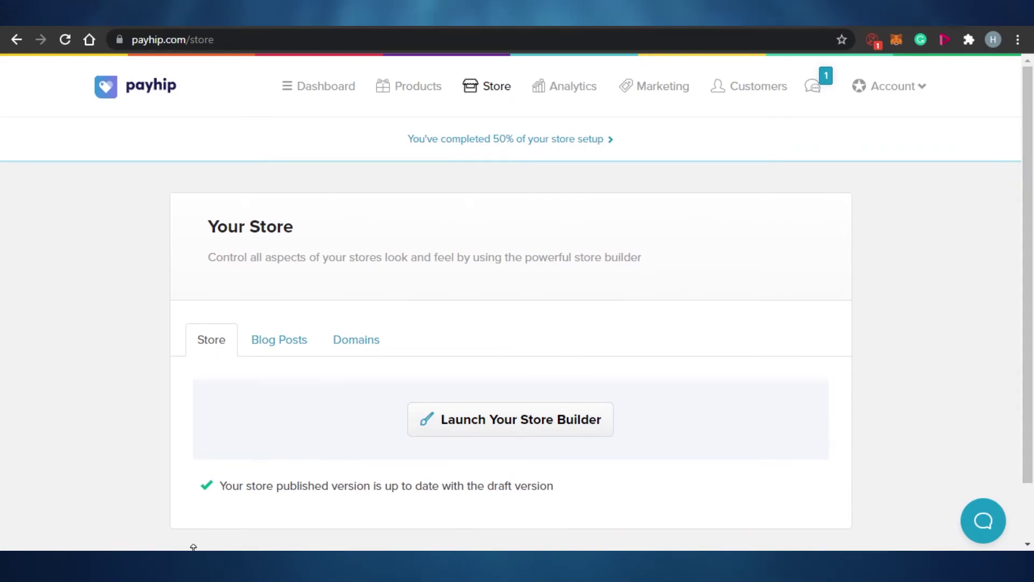
left_click(402, 87)
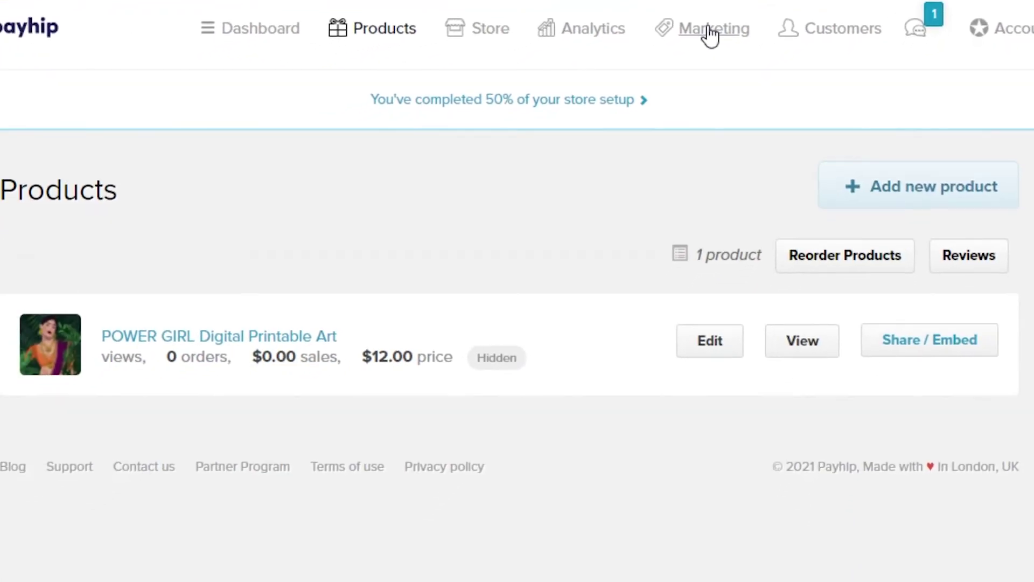
- Look over the marketing tools page, including its coupons section and the other promotion categories
left_click(723, 24)
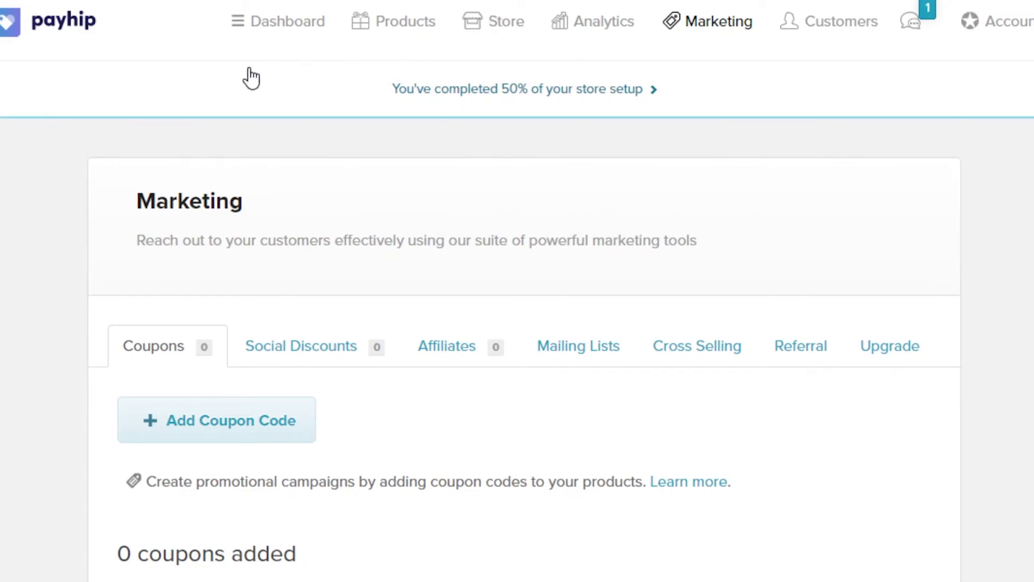
scroll(714, 139, "down", 3)
scroll(714, 138, "up", 3)
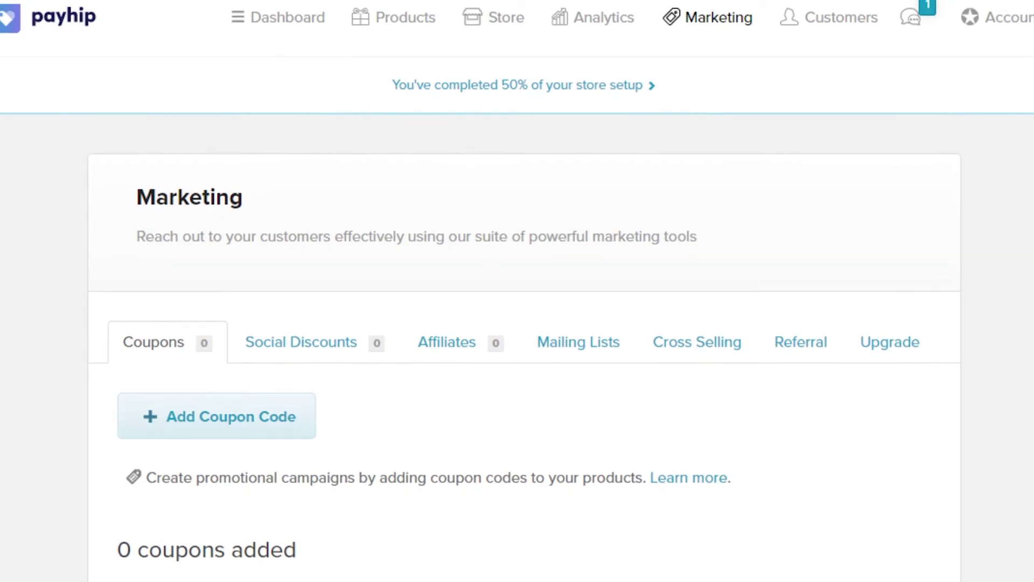
scroll(517, 323, "down", 3)
scroll(517, 323, "up", 3)
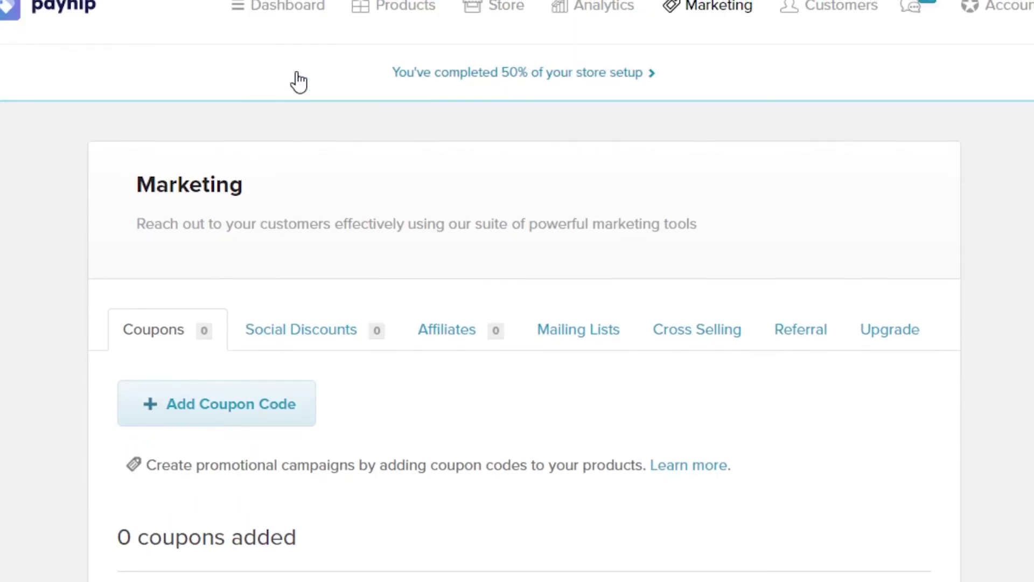
- View the edit form of the POWER GIRL Digital Printable Art product and return to the product list
left_click(380, 18)
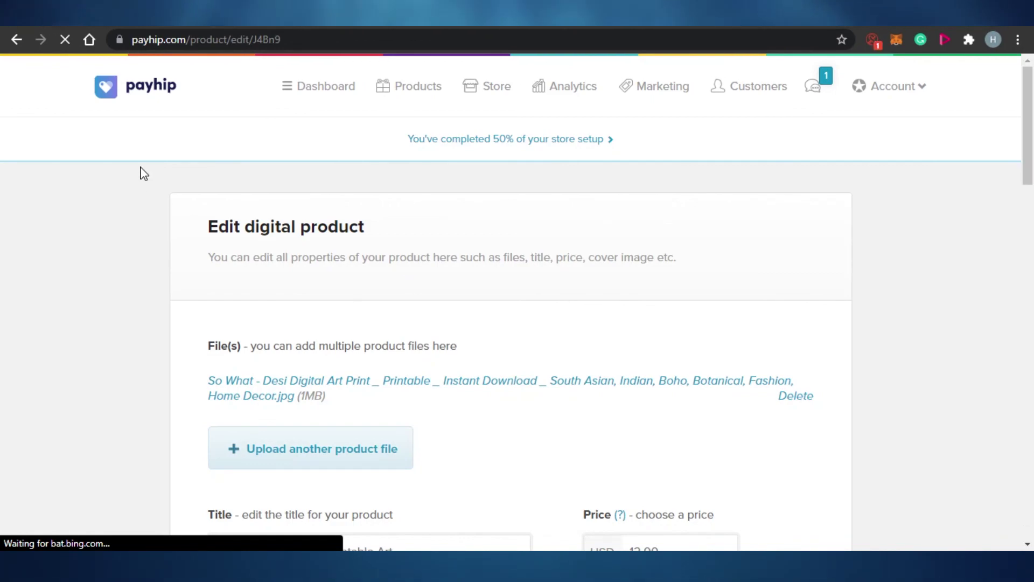
left_click(18, 36)
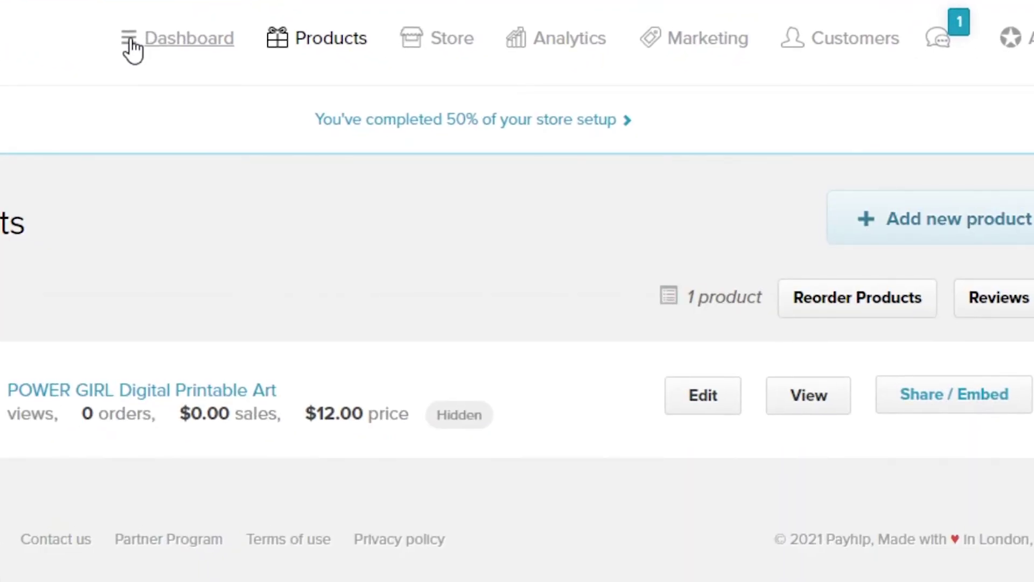
- Open the dashboard and review the store setup progress and the store essentials tasks
left_click(130, 43)
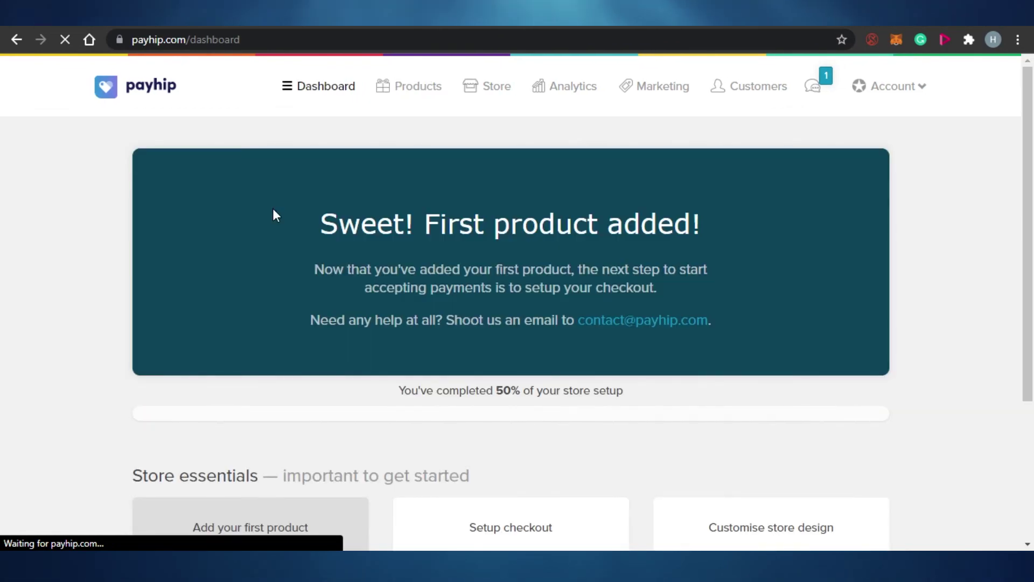
scroll(1031, 363, "down", 3)
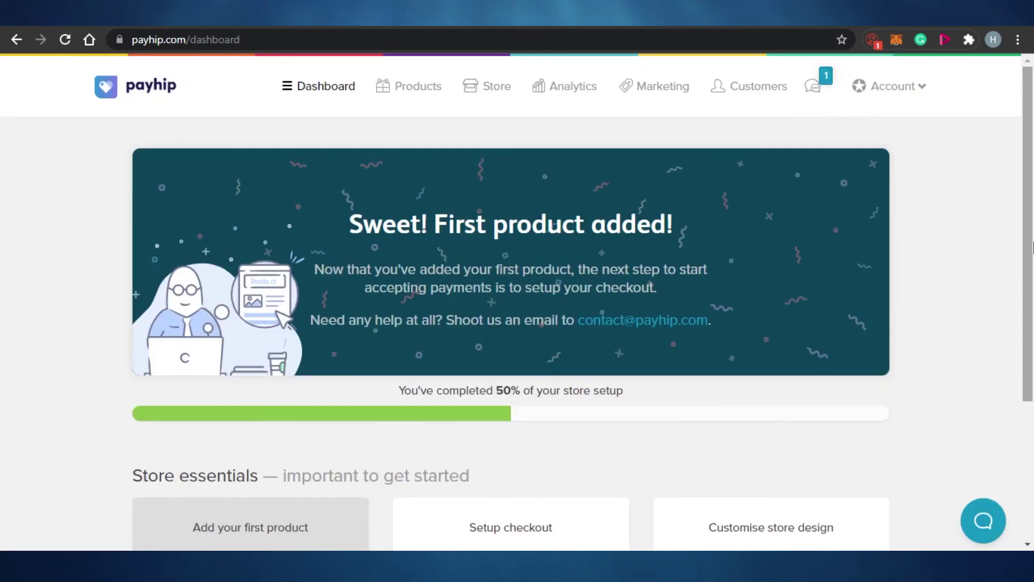
scroll(1031, 248, "down", 3)
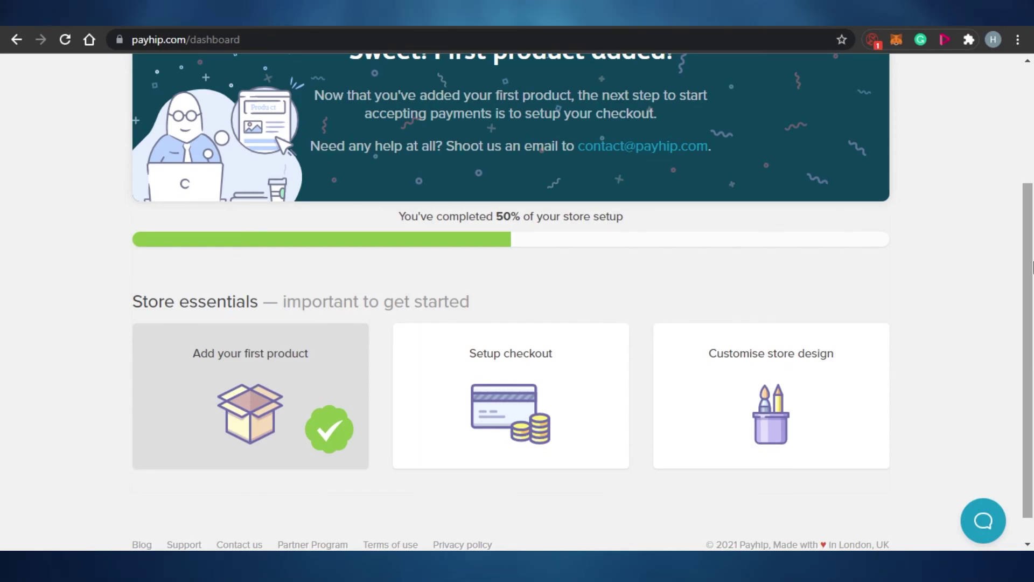
left_click_drag(1032, 221, 1032, 99)
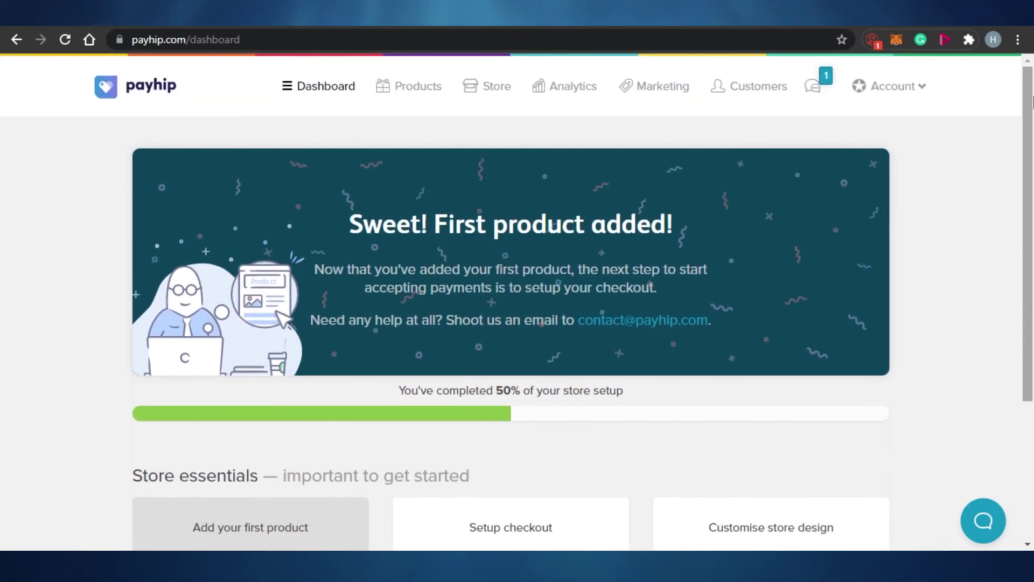
scroll(1032, 100, "down", 3)
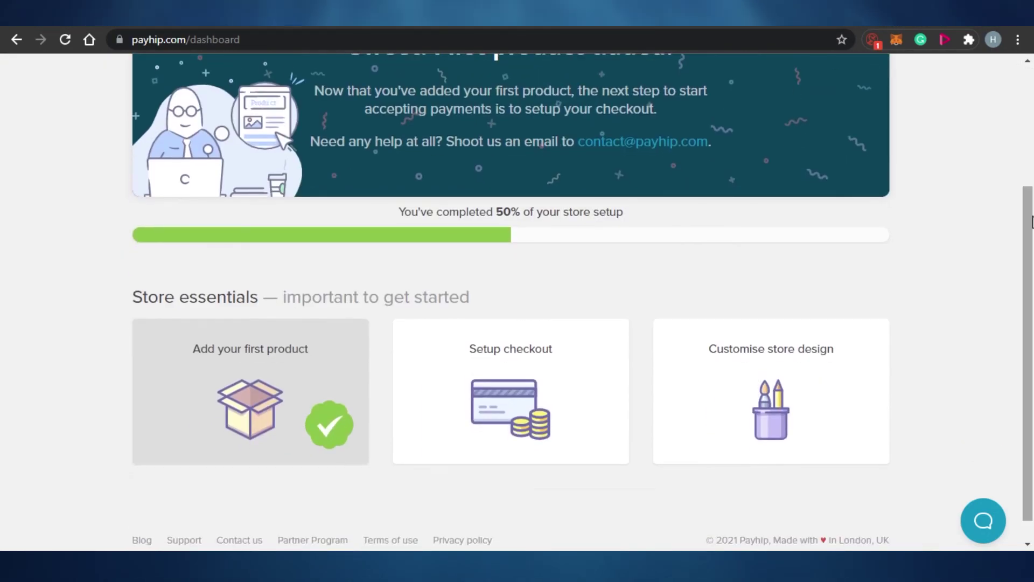
scroll(1032, 99, "up", 3)
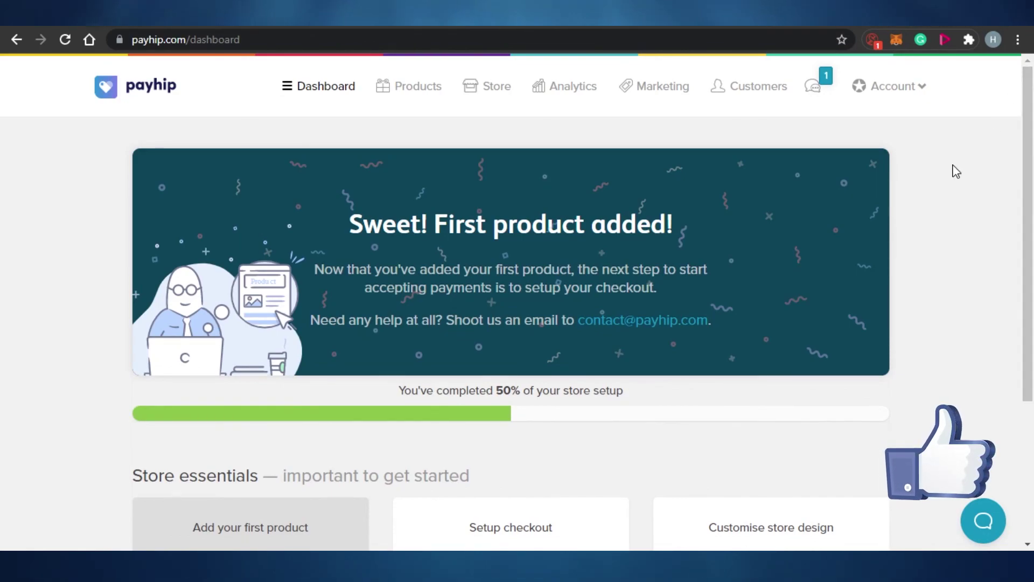